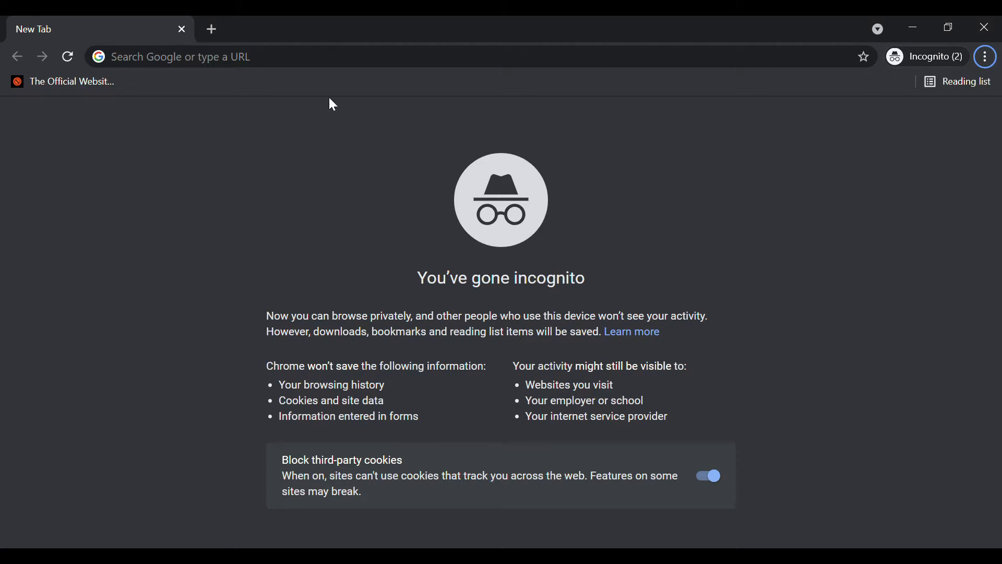
Open the SiLacak training site training-silacak.kemkes.go.id in Chrome
left_click(320, 68)
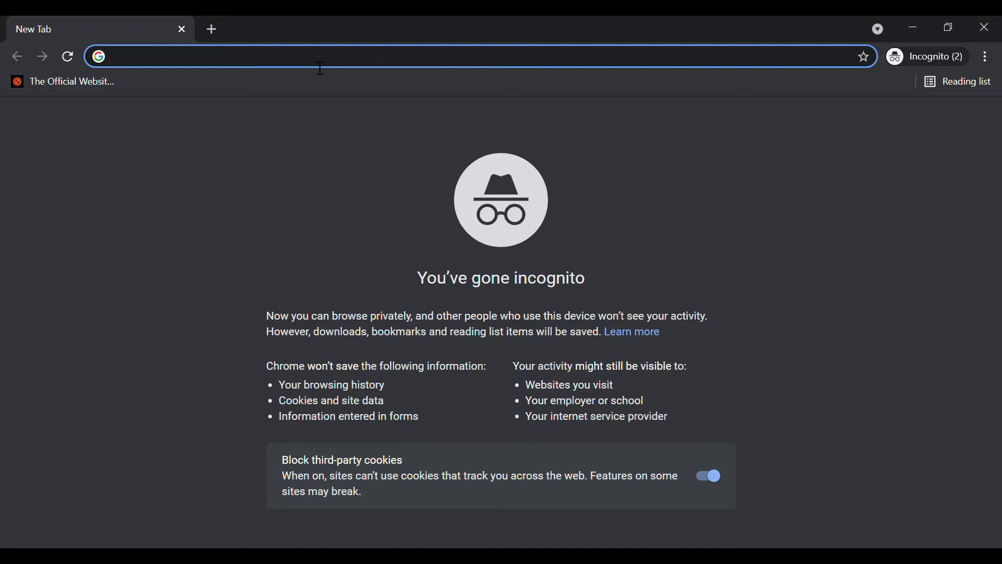
type("a")
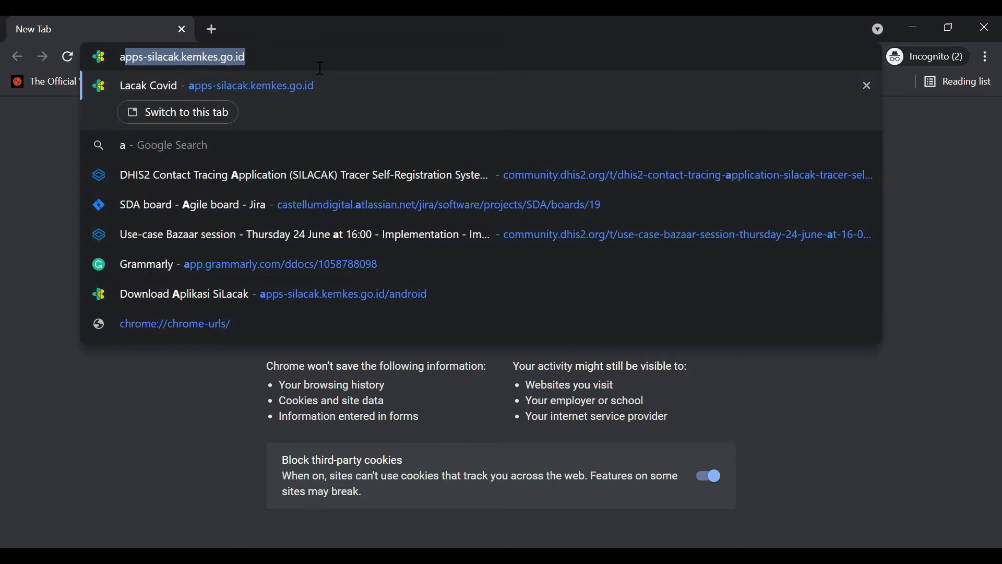
key("BackSpace")
key("BackSpace")
type("training")
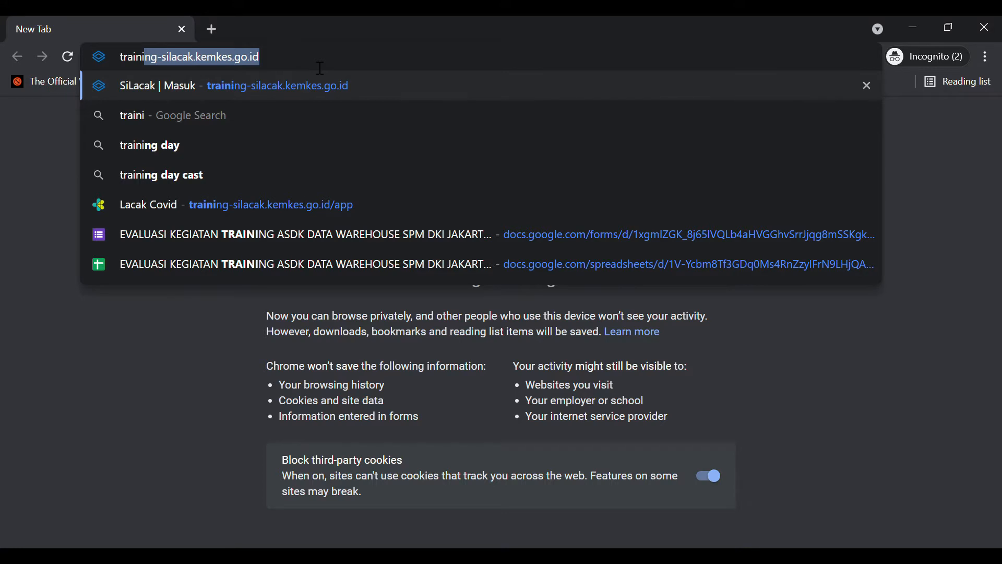
key("Return")
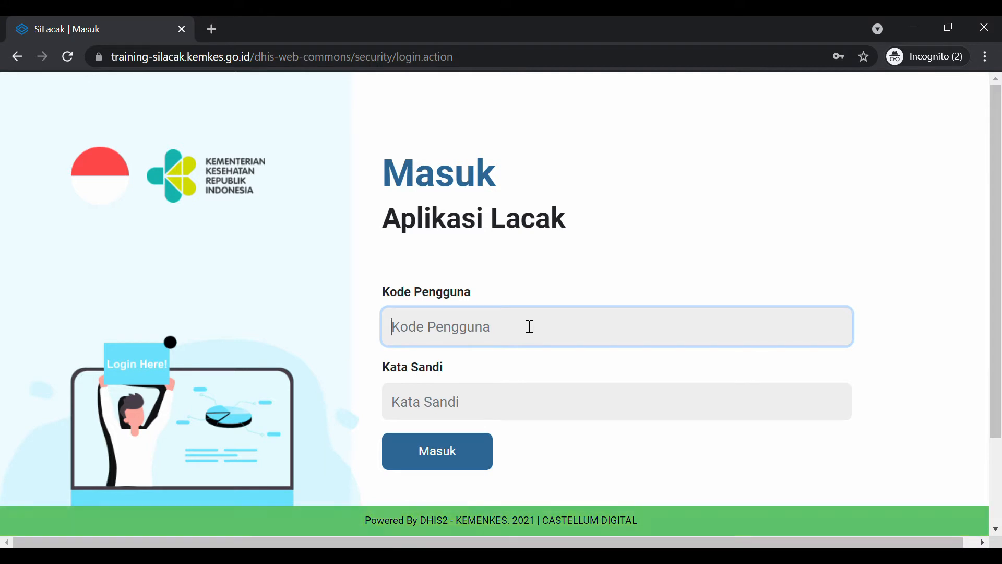
Sign in with the training account's user code and password
type("latihan")
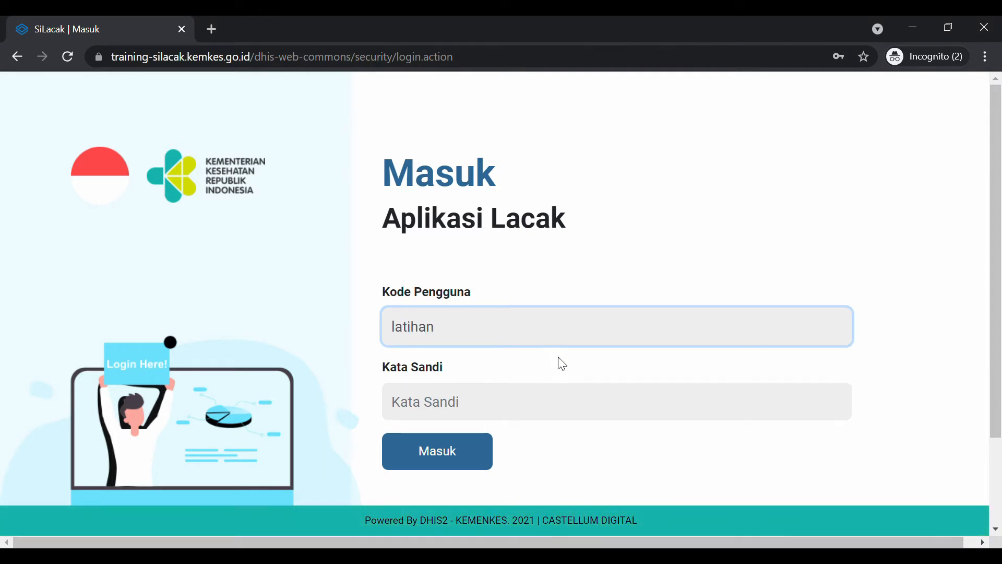
left_click(570, 394)
type("Lat")
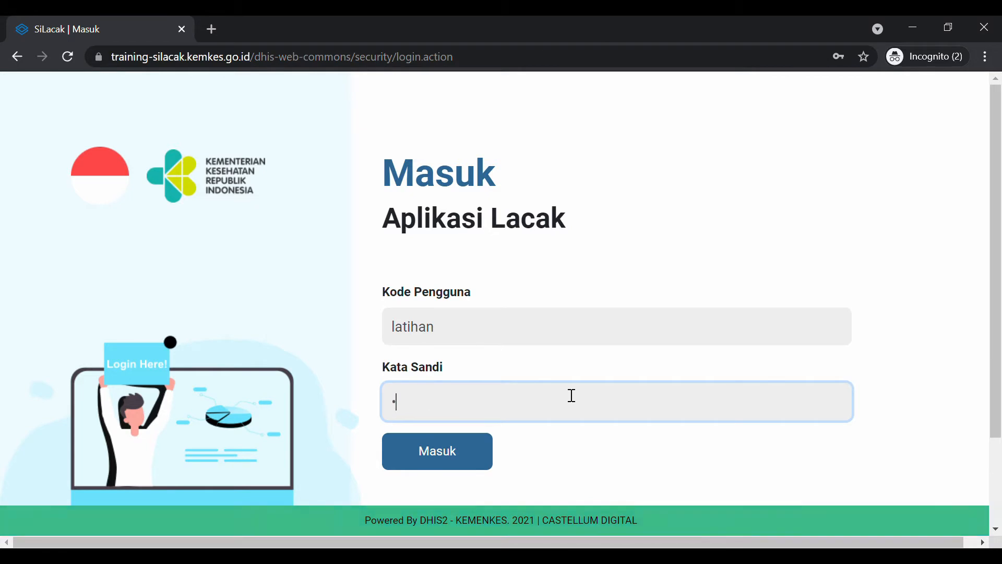
type("iha")
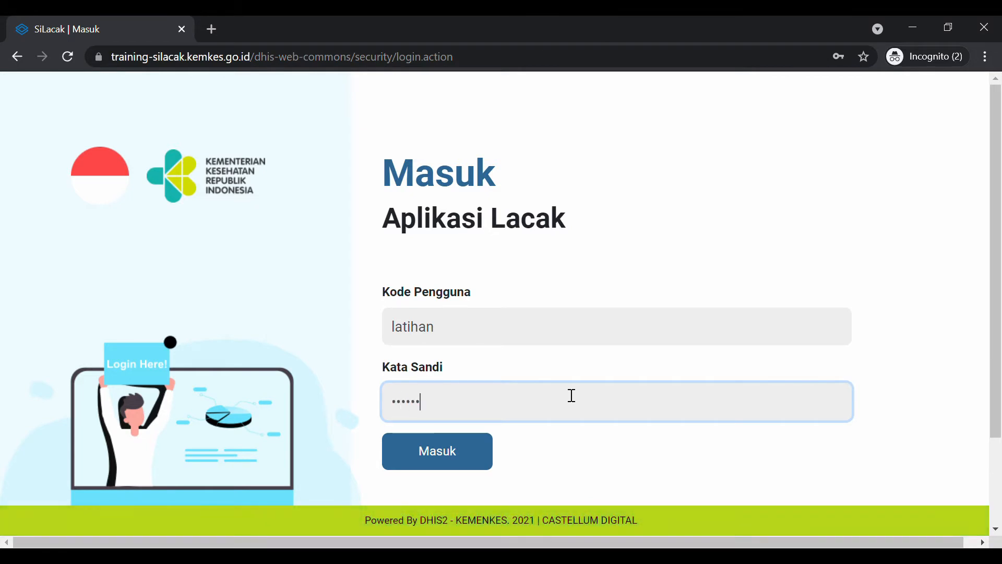
type("n12345")
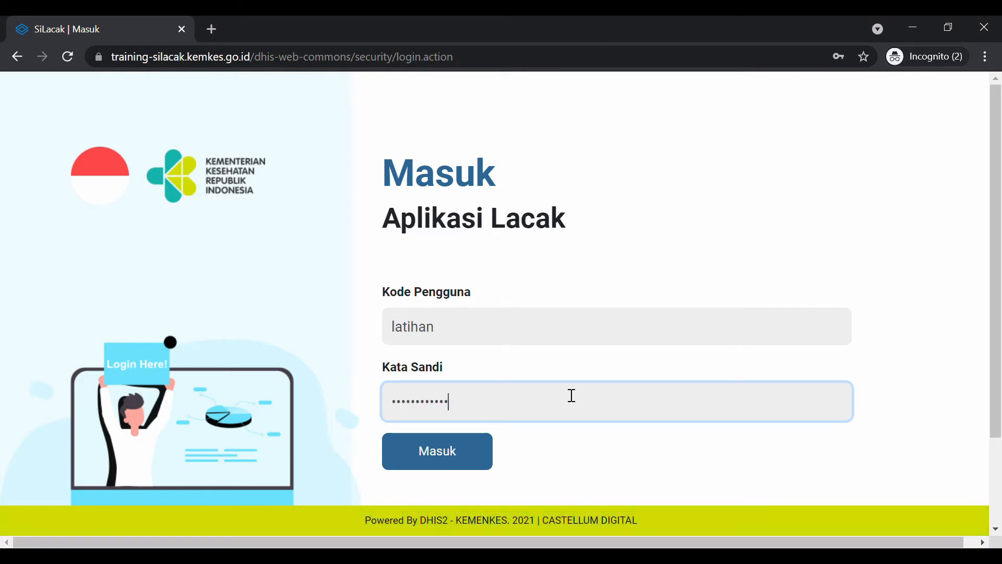
left_click(477, 446)
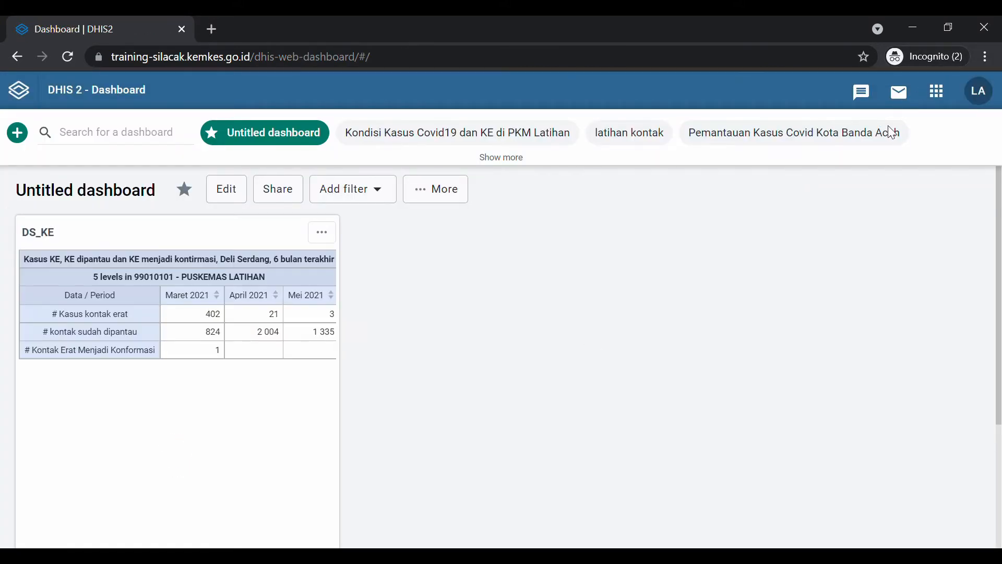
Search the apps menu for 'user' and launch the Users app
left_click(947, 99)
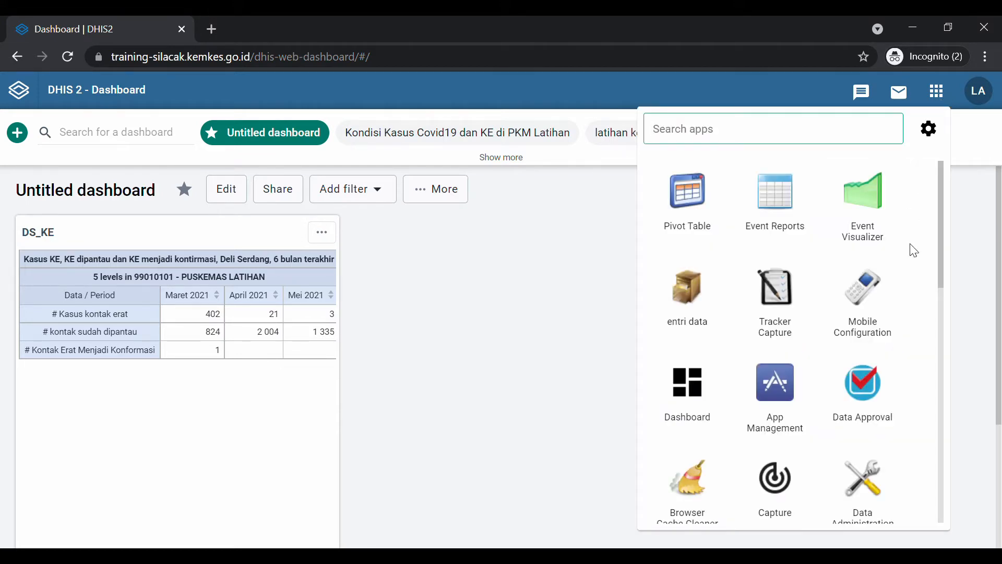
scroll(914, 251, "down", 10)
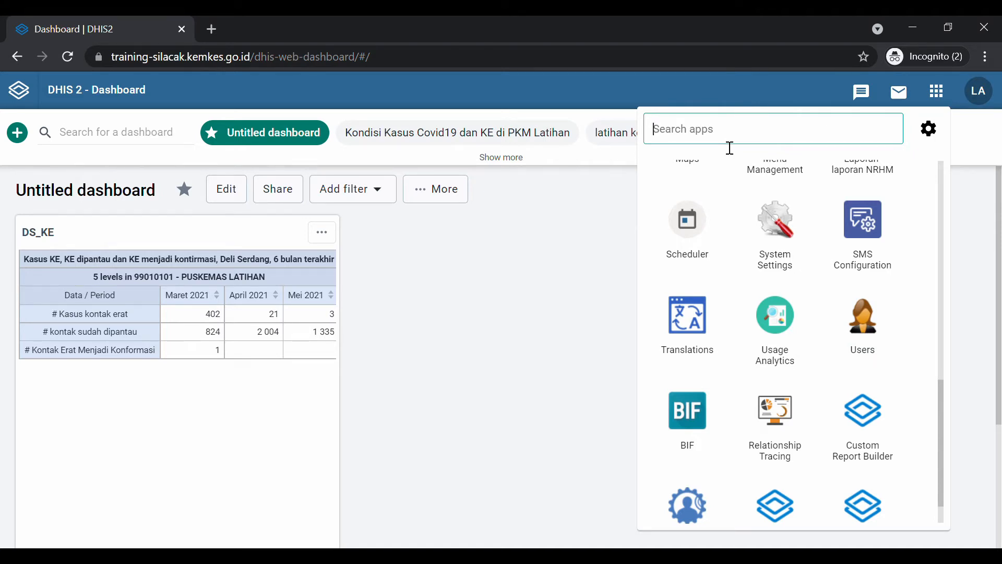
type("user")
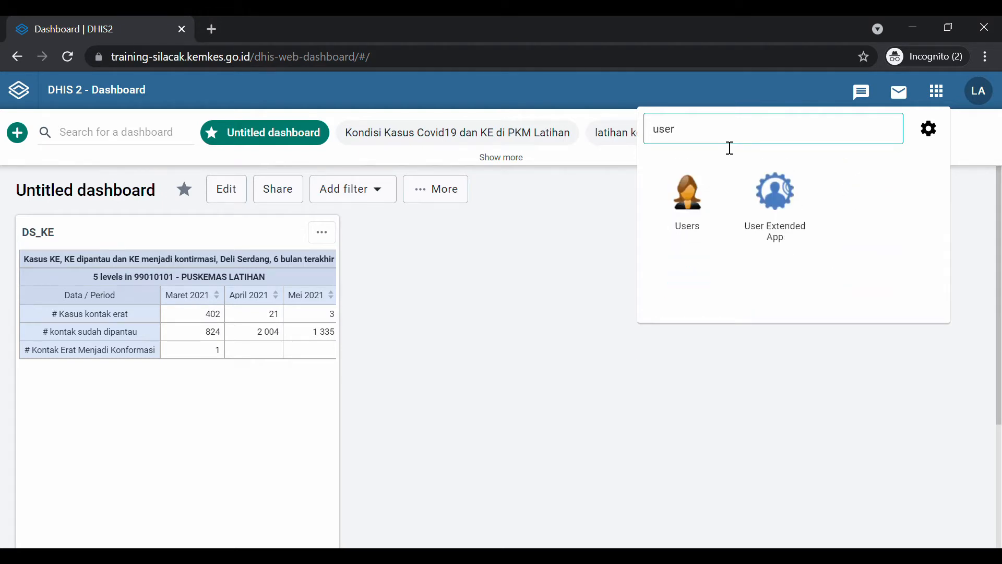
left_click(708, 198)
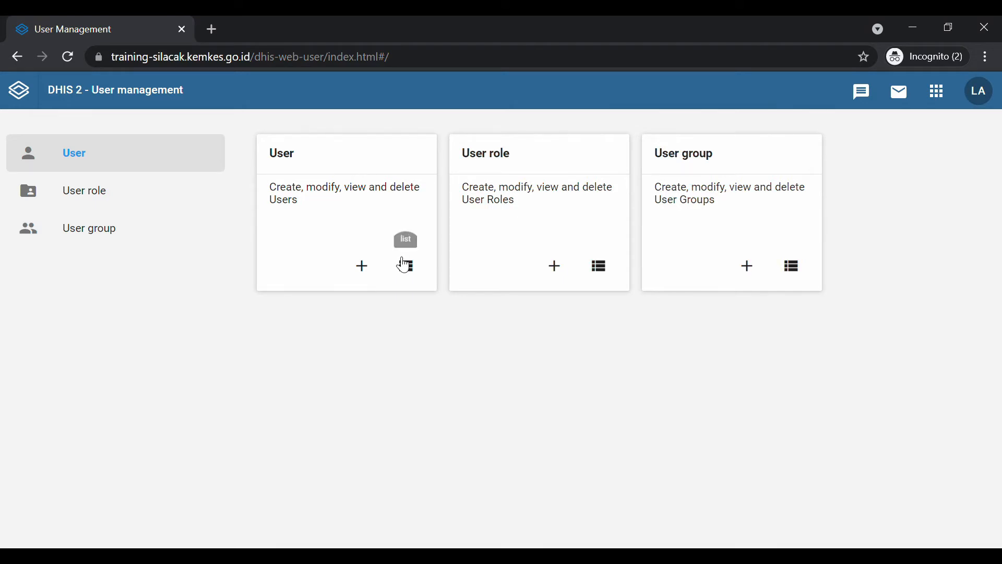
Go to the list of existing users and start creating a new user
left_click(408, 267)
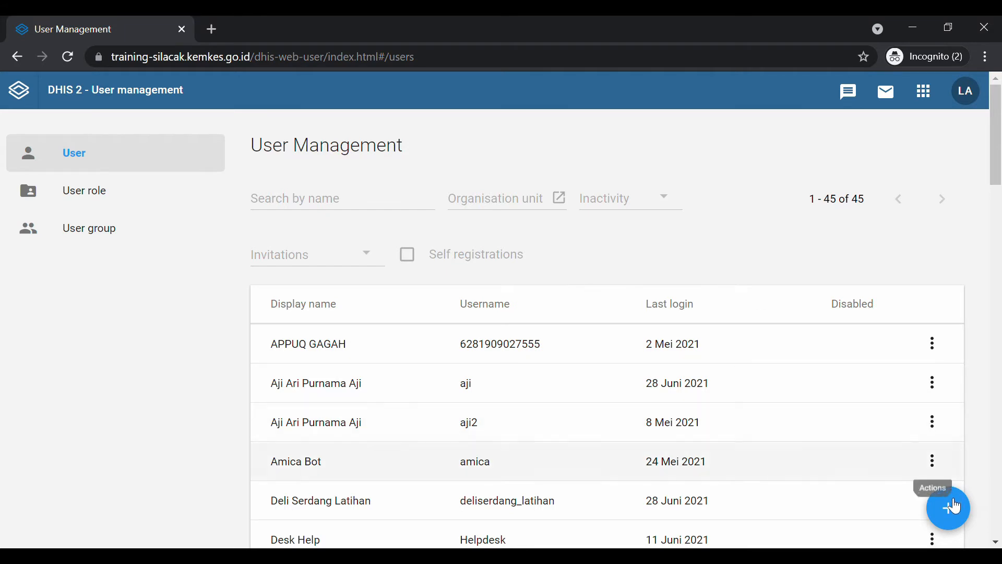
left_click(956, 522)
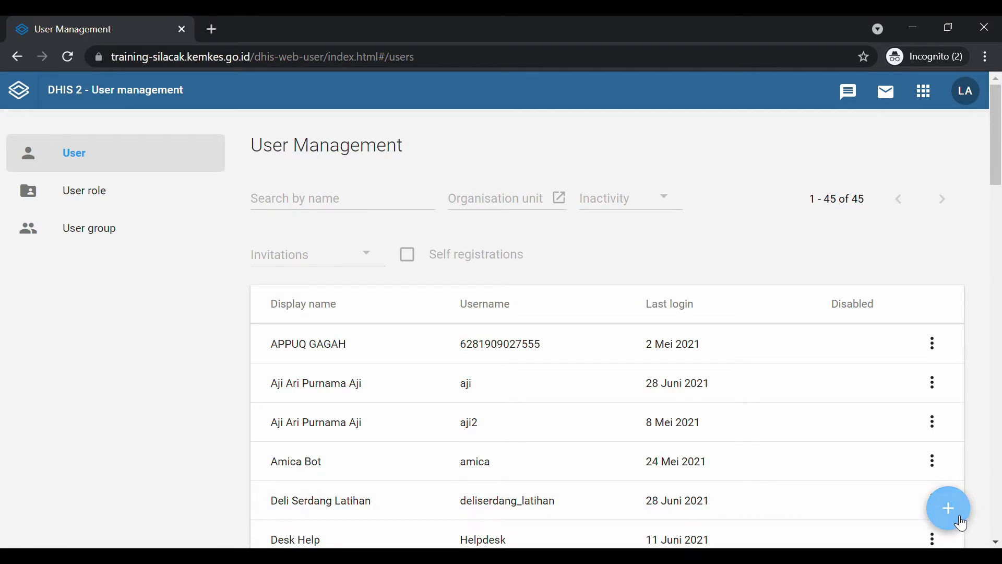
left_click(960, 521)
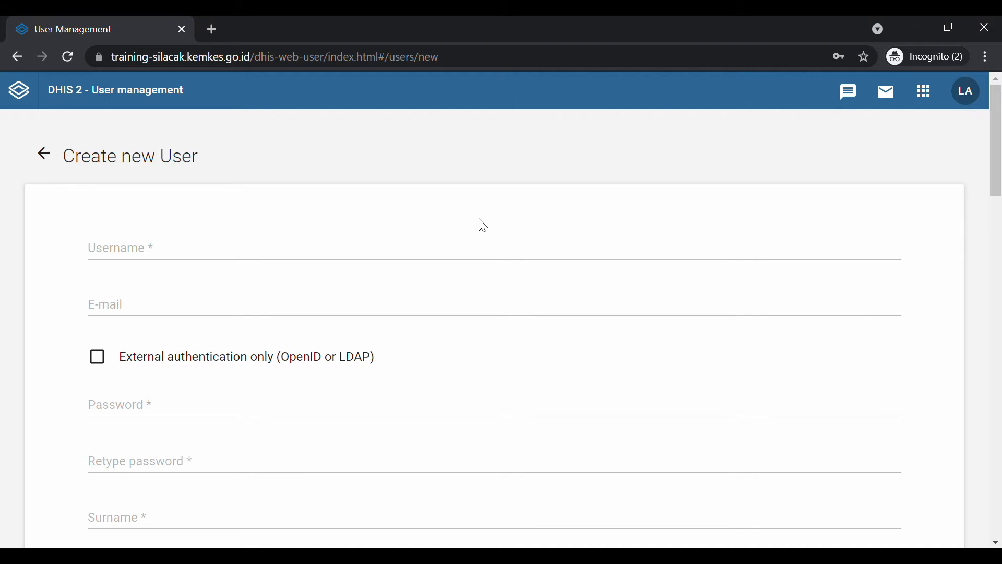
Enter the new user's e-mail address as the username and copy it into the E-mail field
scroll(360, 239, "down", 1)
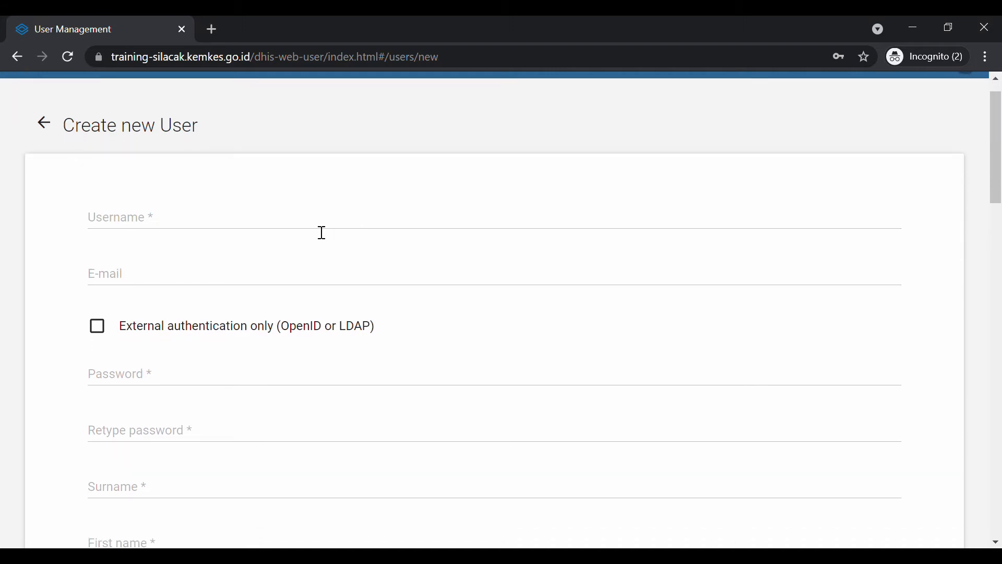
scroll(322, 232, "down", 1)
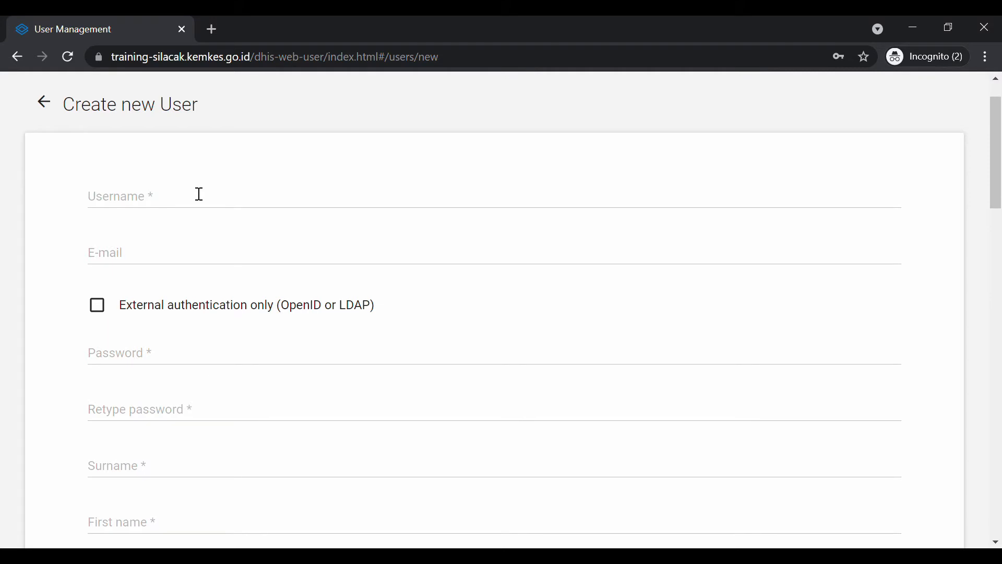
left_click(200, 194)
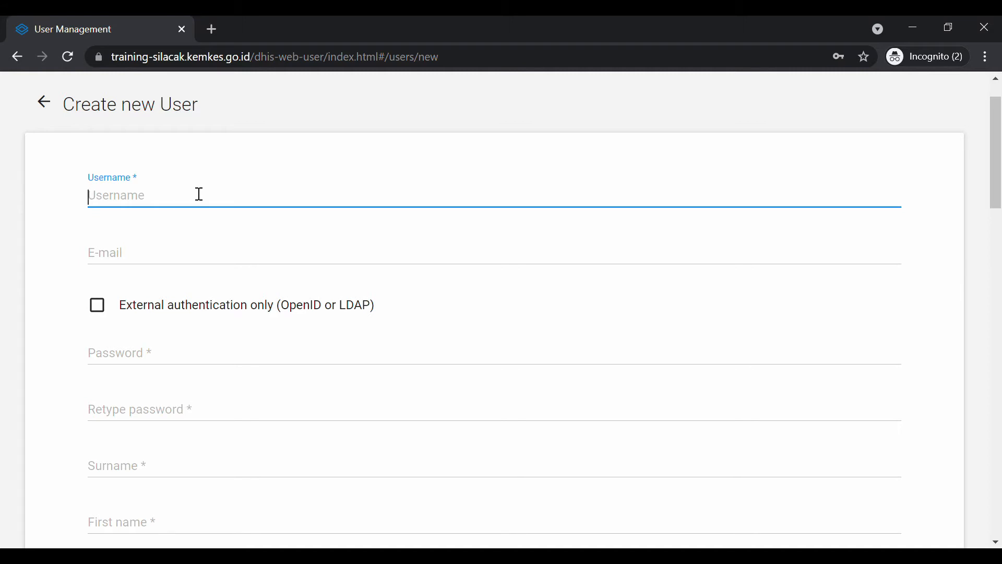
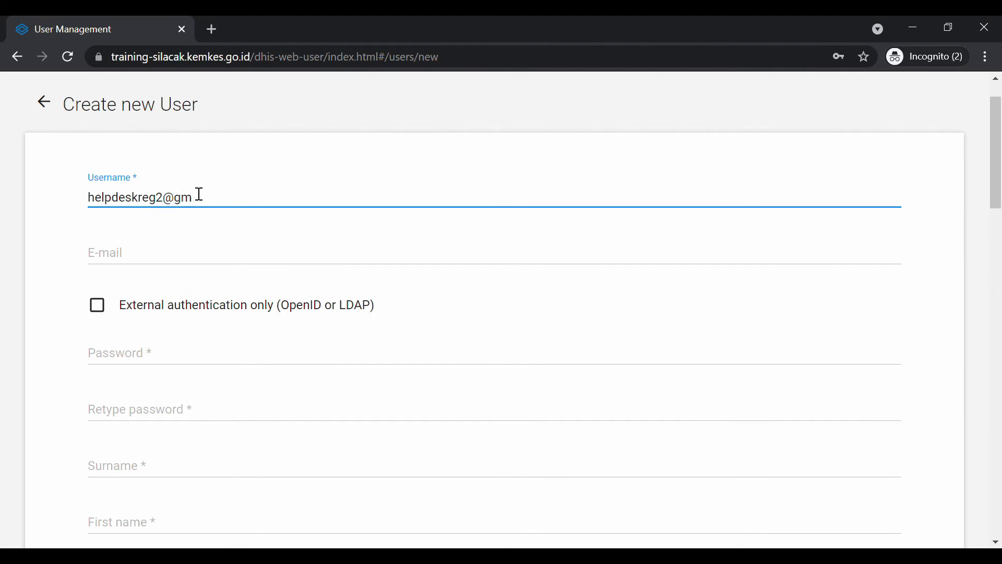
scroll(198, 194, "down", 1)
left_click_drag(282, 163, 32, 163)
key("ctrl+c")
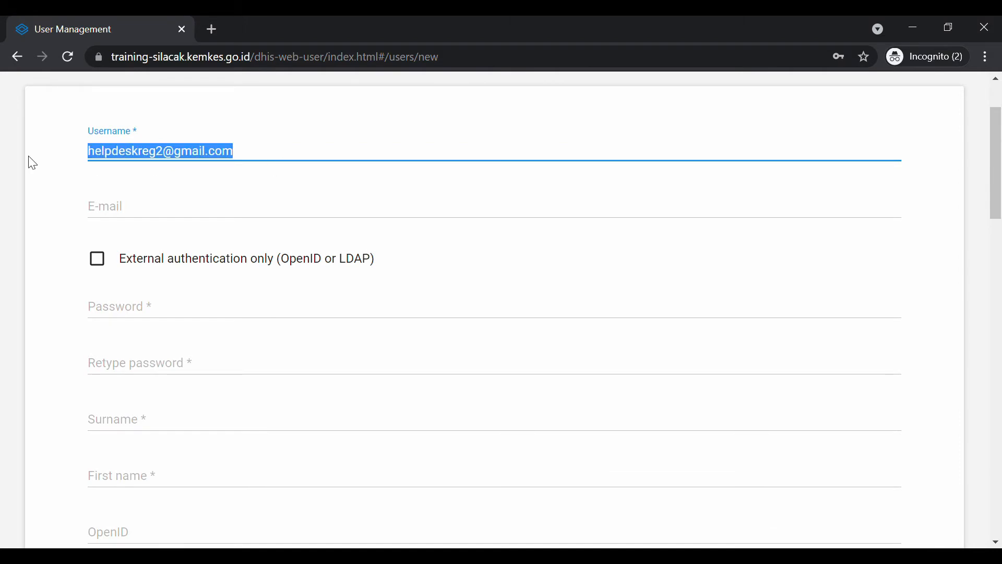
left_click(107, 205)
key("ctrl+v")
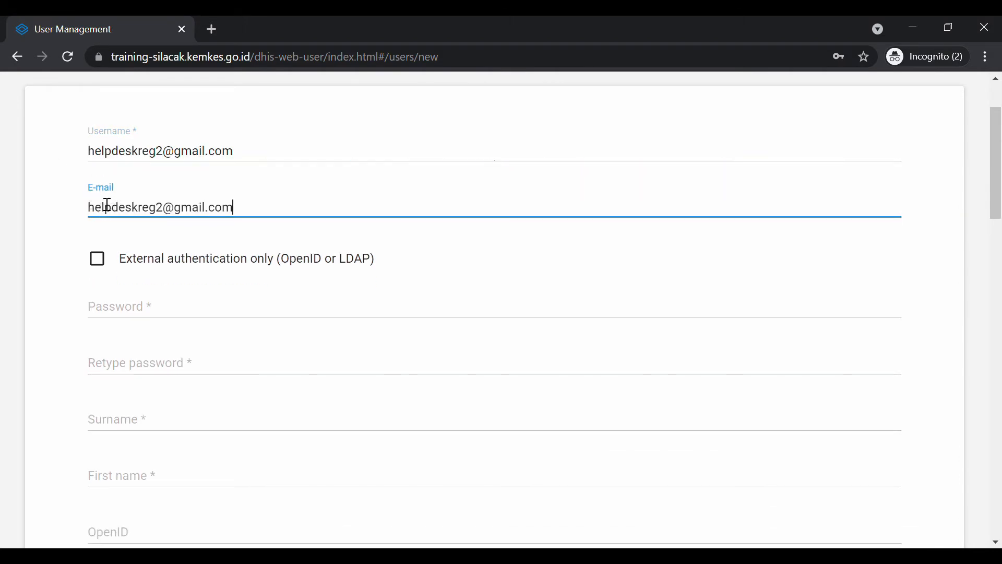
scroll(107, 204, "down", 1)
left_click(183, 259)
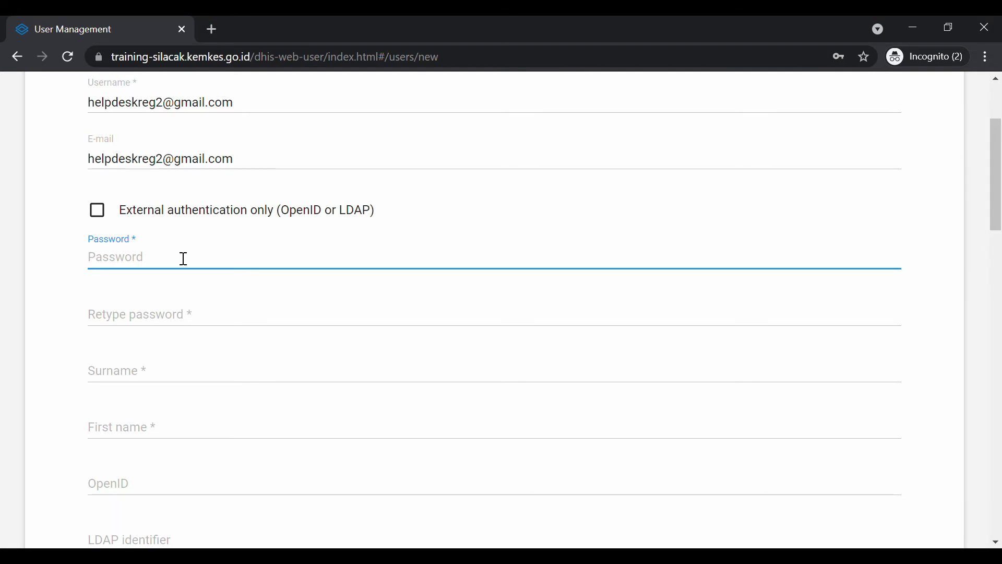
Enter the new user's password and retype it until the confirmation matches
type("••••••••••••")
left_click(193, 315)
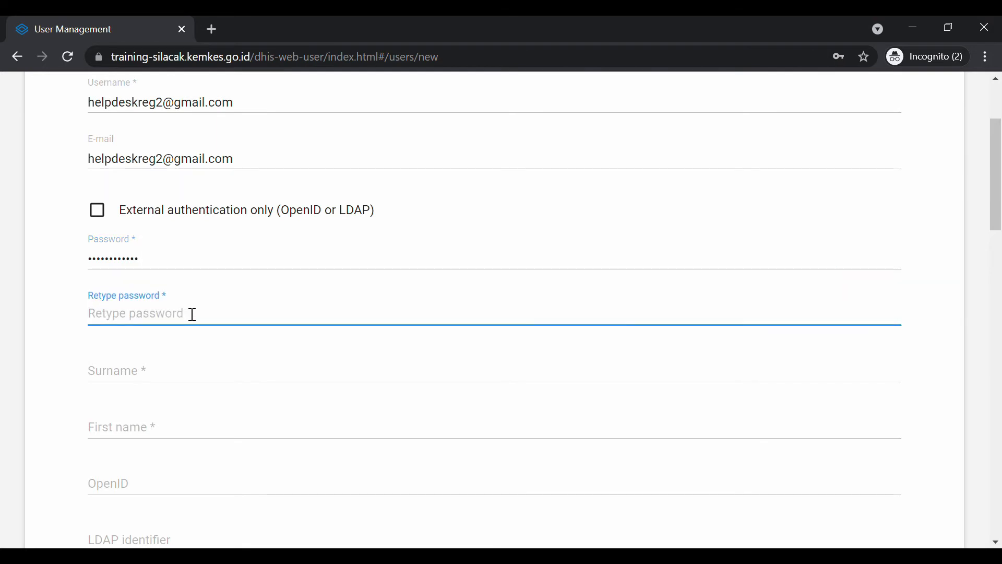
type("••••••••")
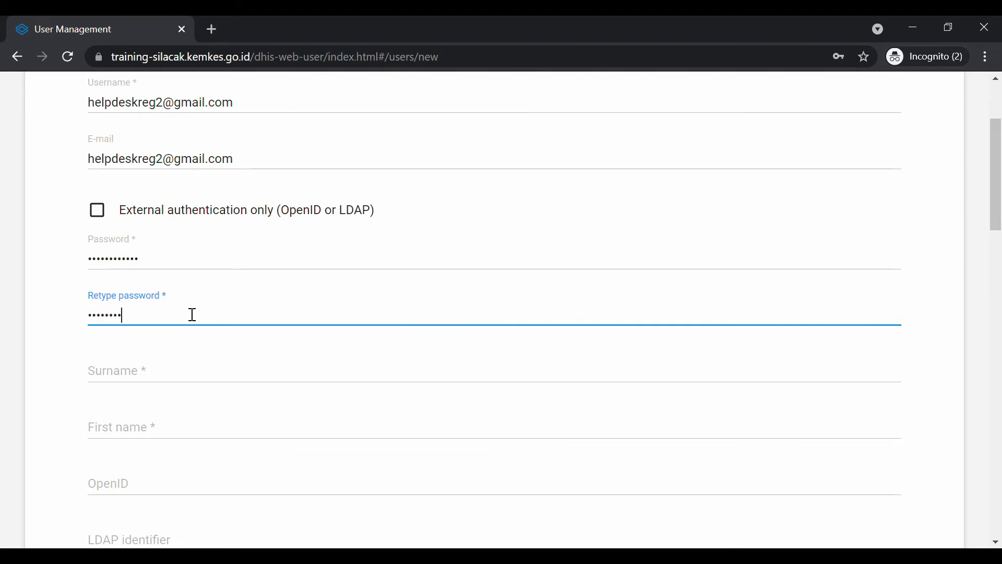
type("••••")
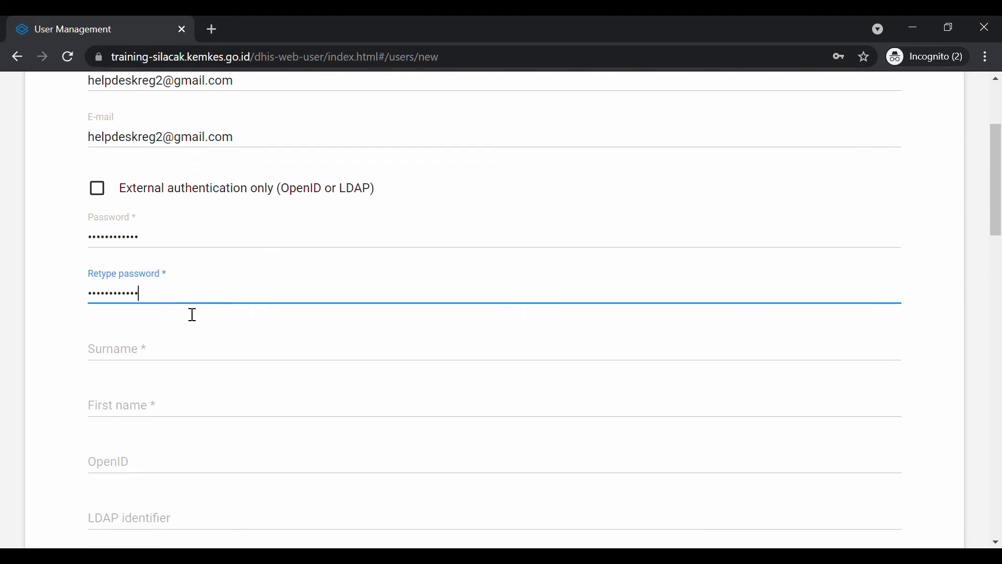
scroll(190, 314, "down", 1)
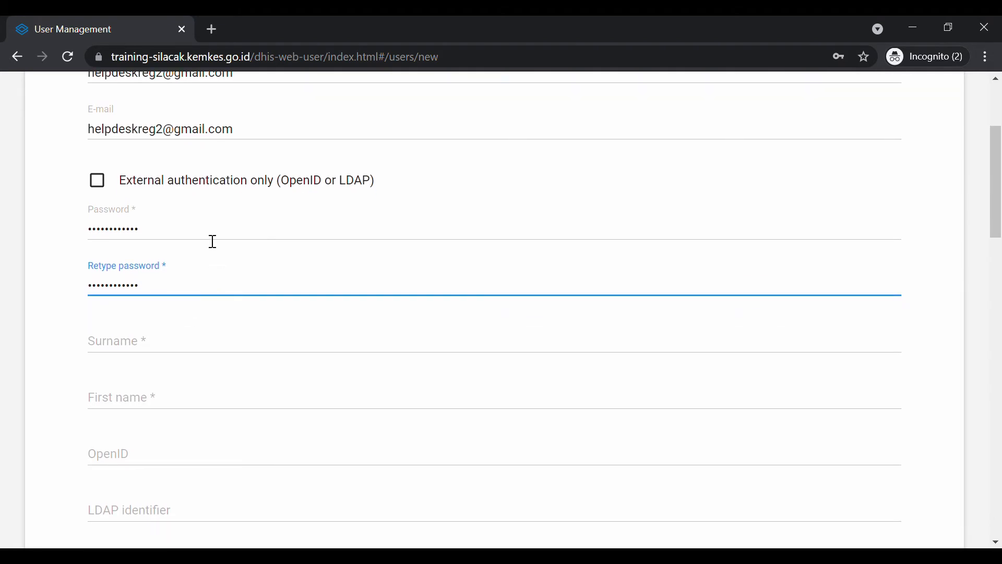
left_click(192, 325)
left_click(182, 290)
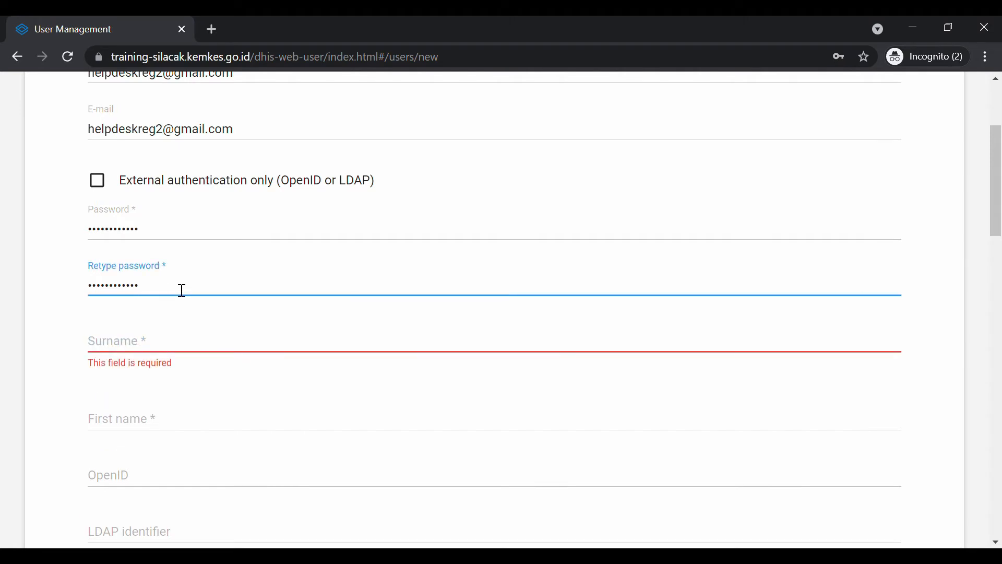
key("BackSpace")
key("BackSpace")
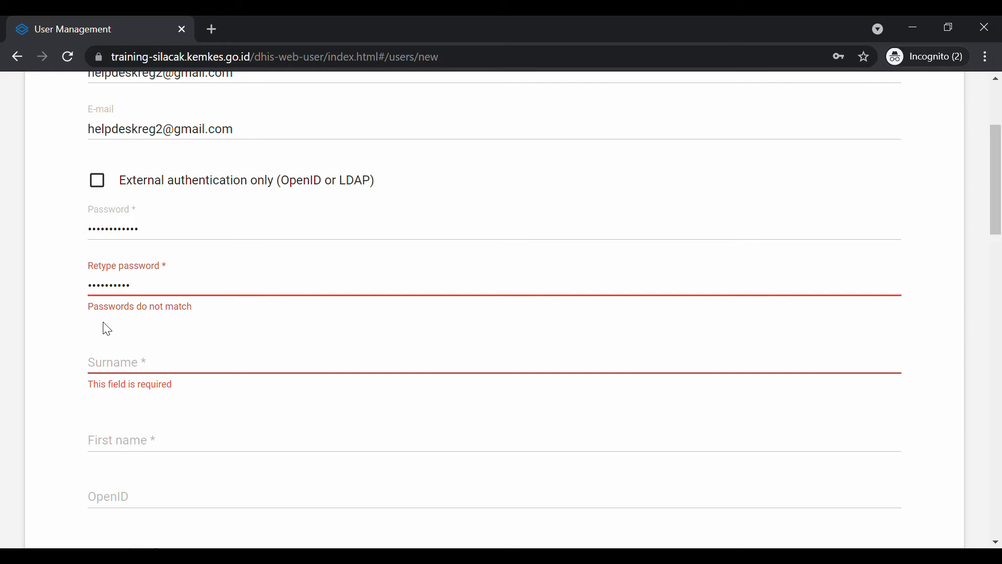
left_click_drag(183, 291, 4, 283)
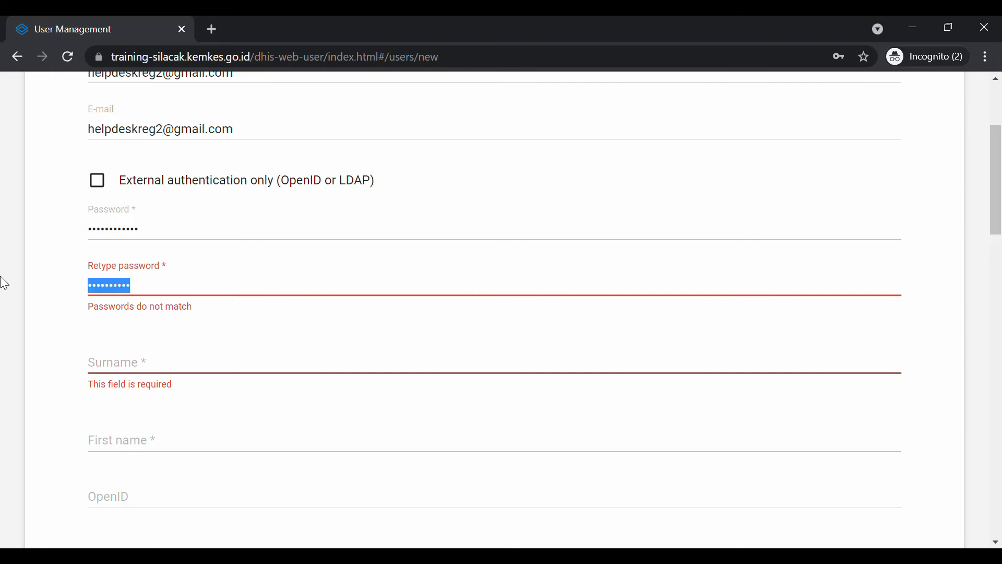
type("•••••••")
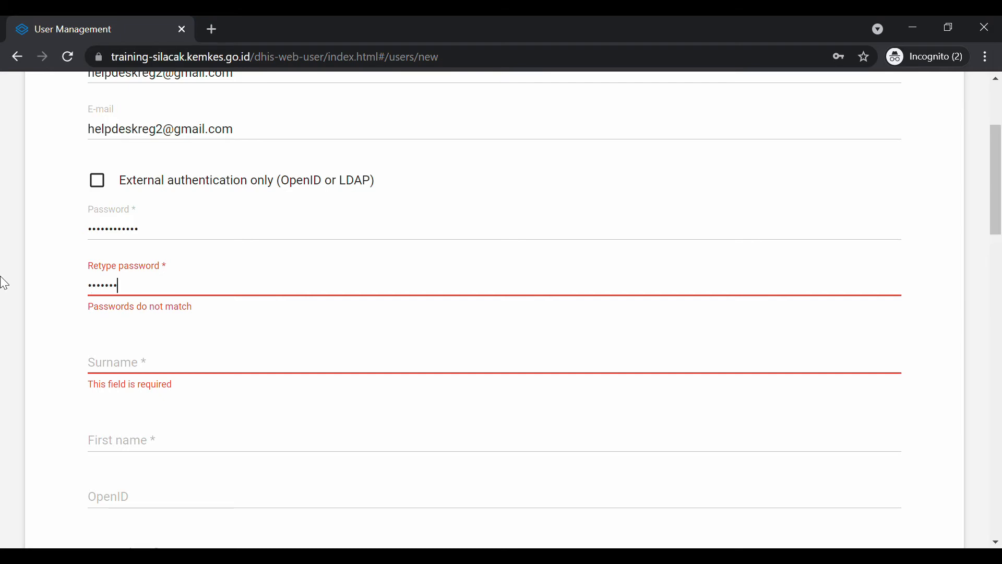
type("•••••")
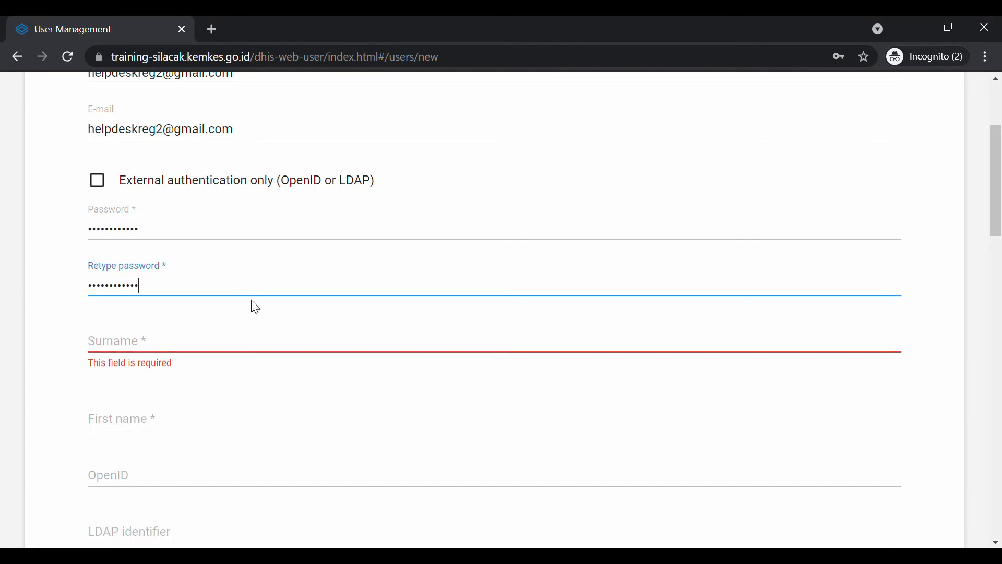
left_click(255, 332)
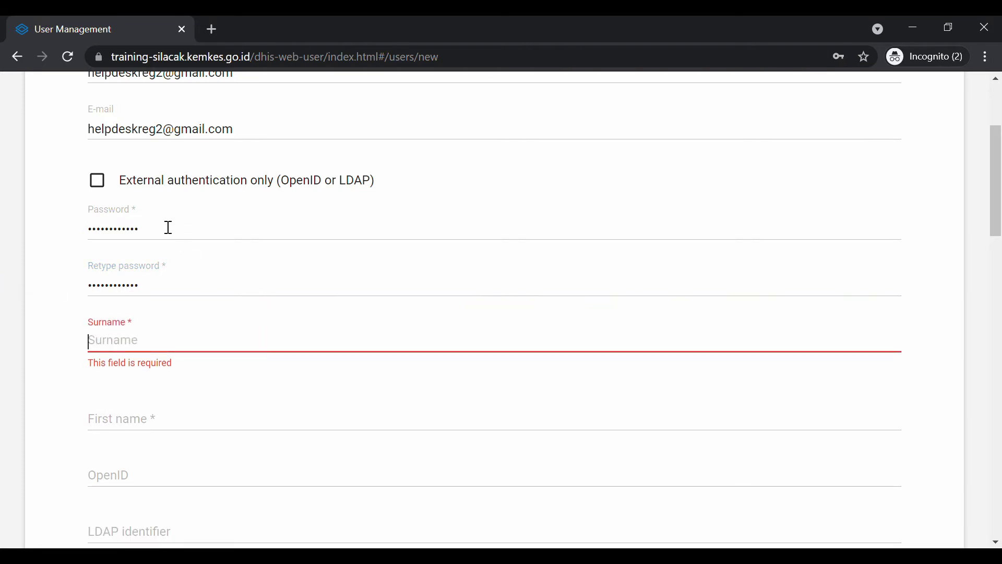
left_click(161, 294)
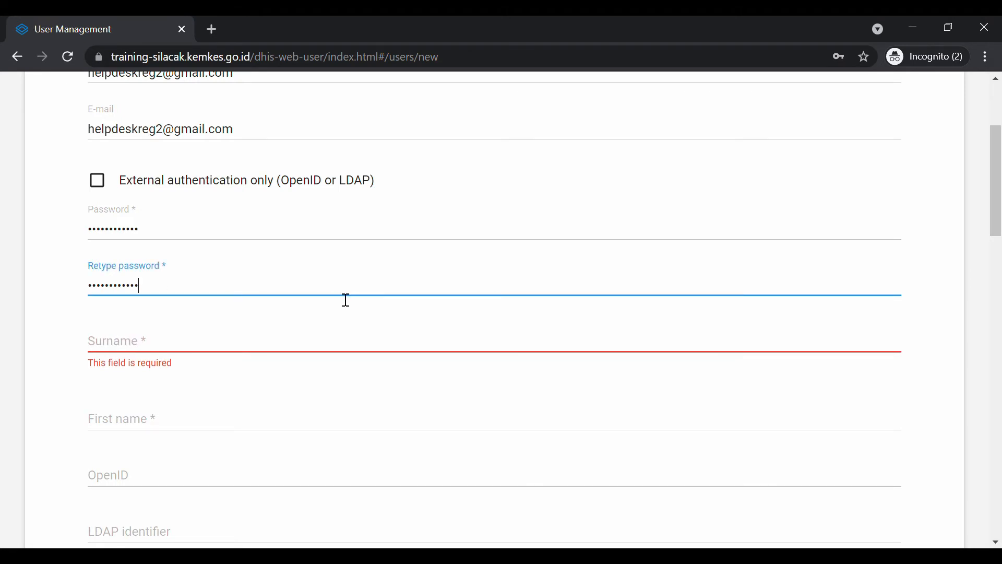
Fill in the new user's surname and first name
left_click(287, 337)
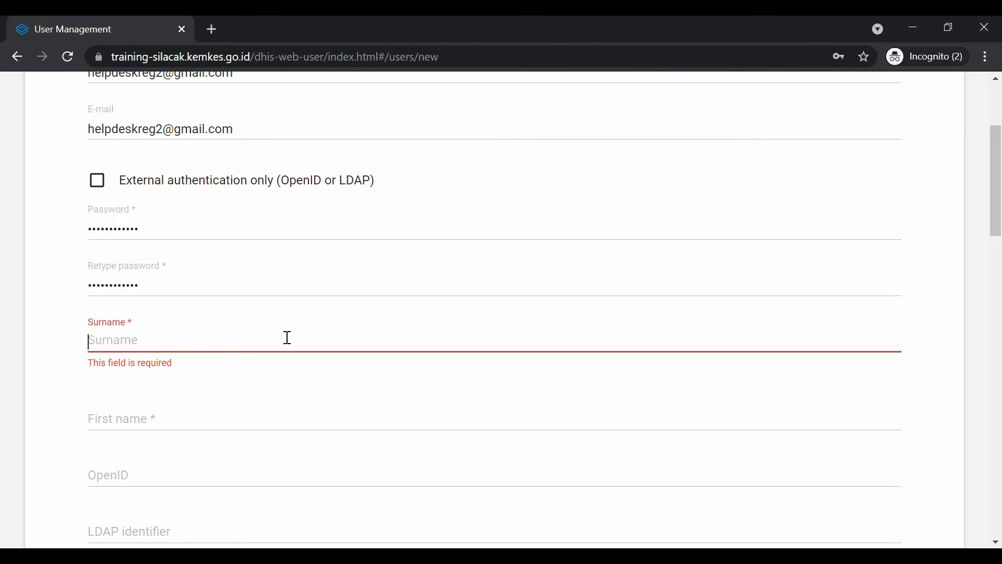
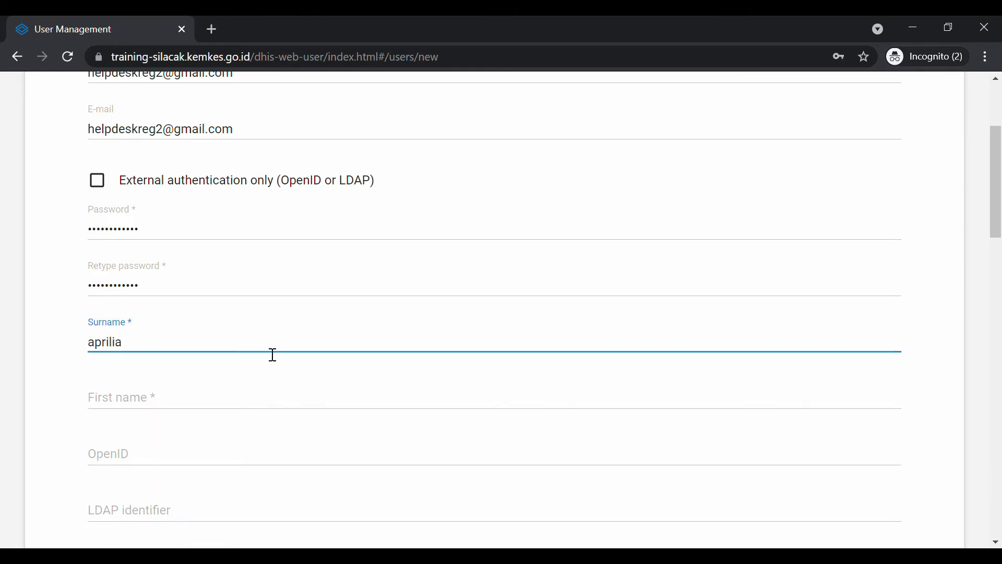
left_click(252, 392)
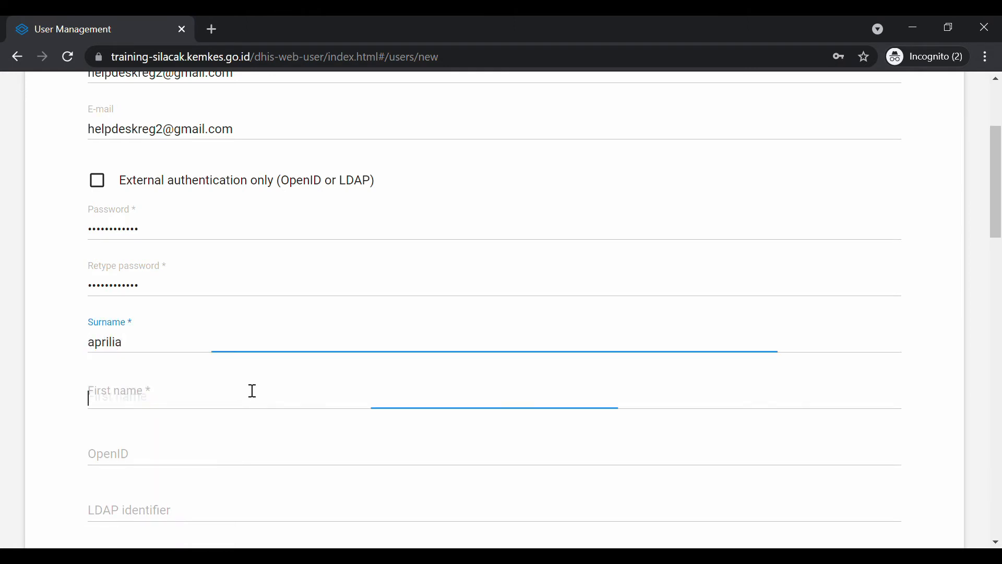
type("J")
key("BackSpace")
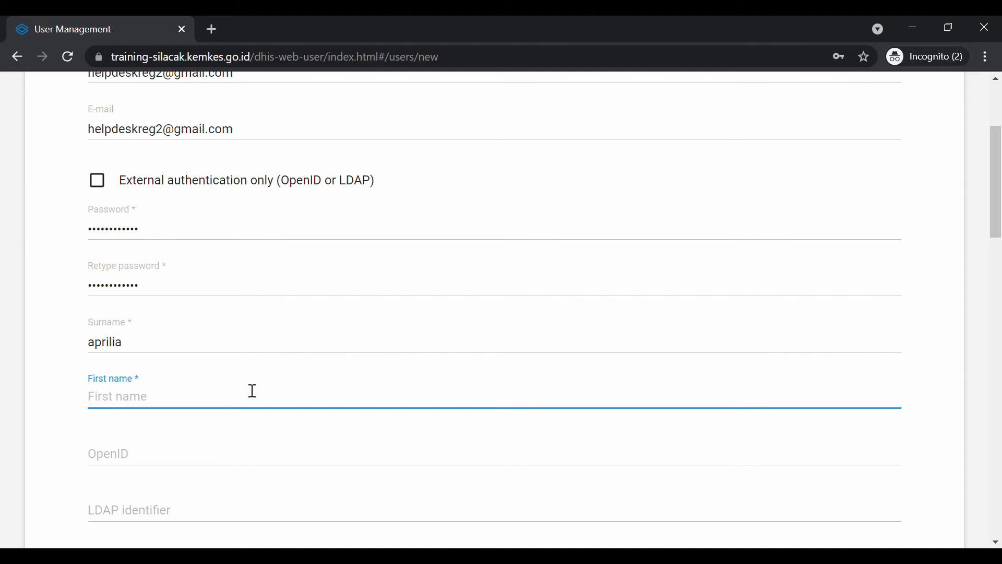
scroll(252, 391, "down", 1)
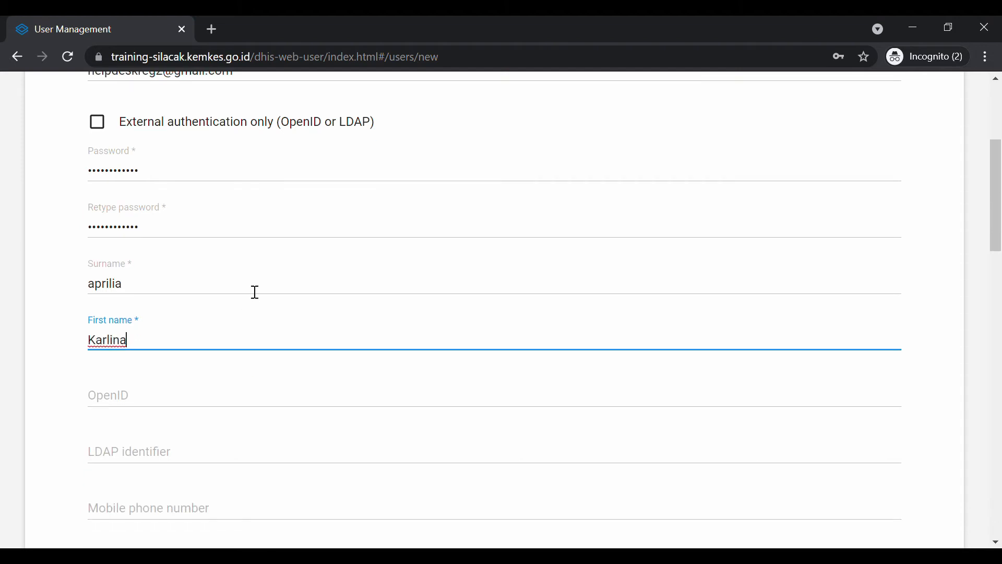
scroll(254, 291, "down", 4)
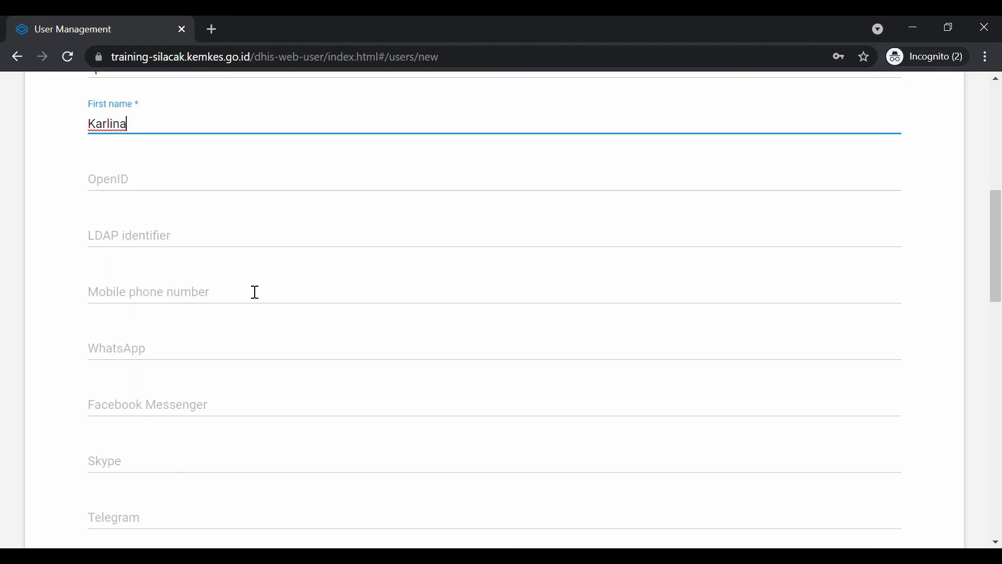
scroll(251, 201, "down", 1)
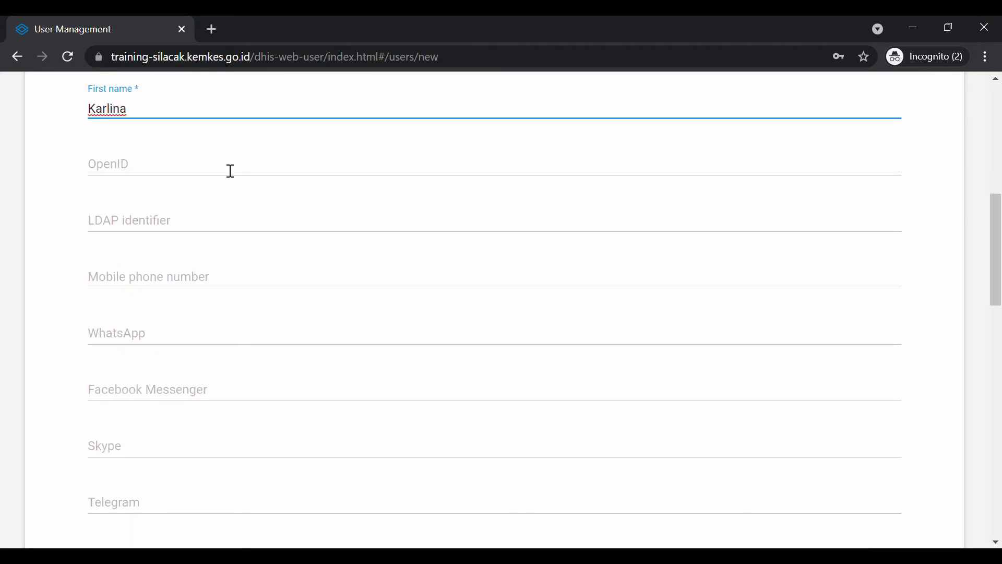
Scroll the user form past the contact and language settings to the role lists
scroll(230, 171, "down", 2)
scroll(208, 465, "down", 1)
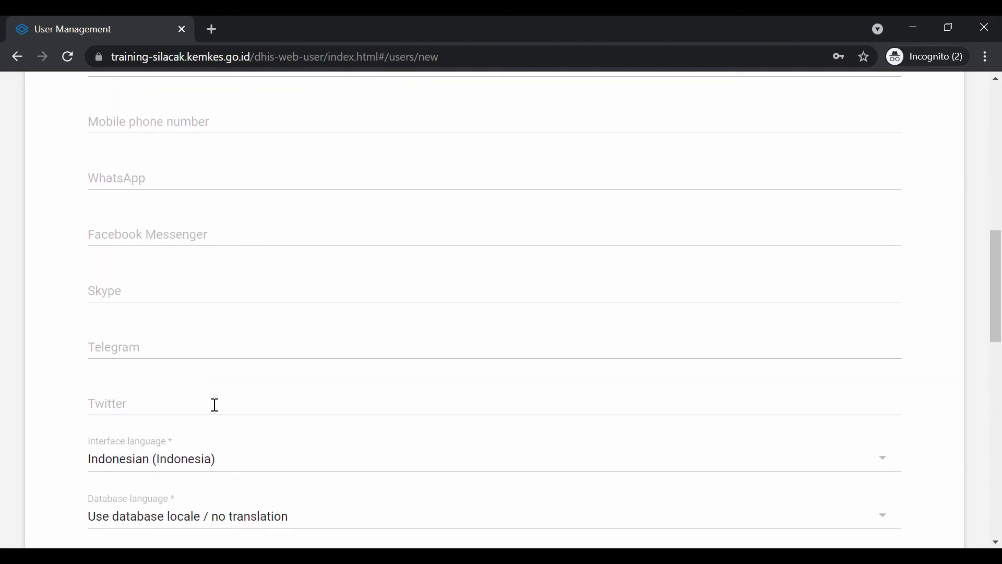
scroll(266, 123, "up", 1)
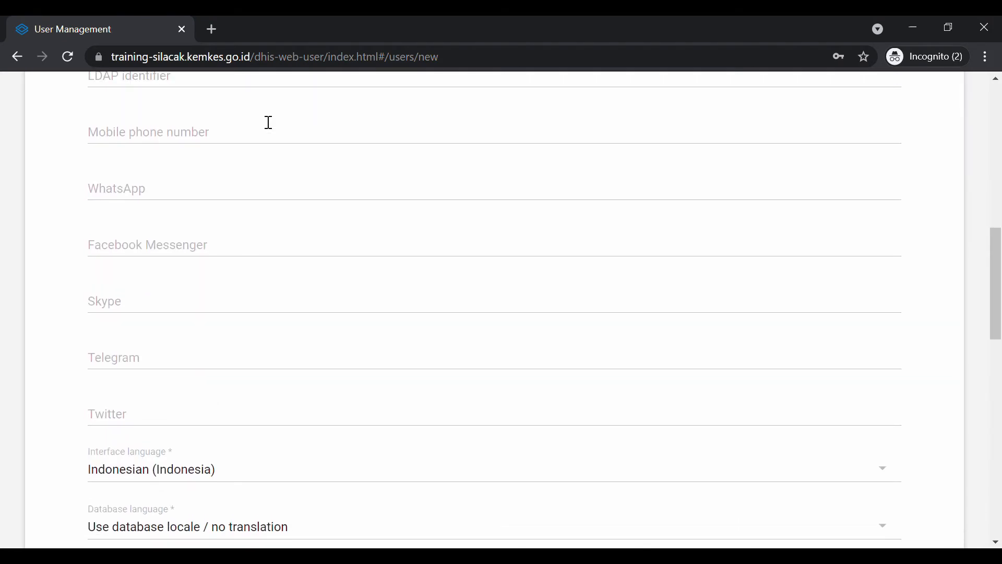
left_click(239, 135)
scroll(232, 211, "down", 3)
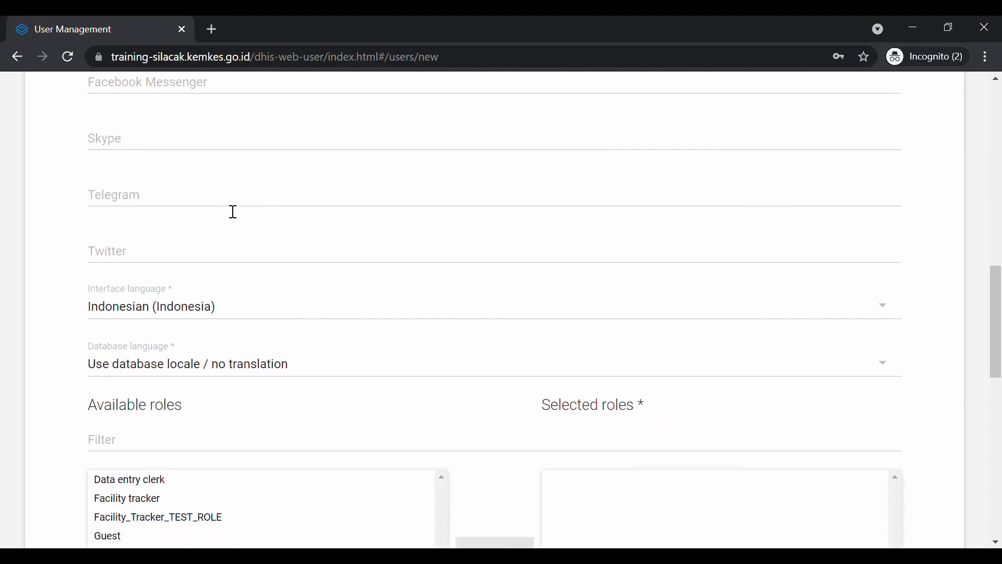
scroll(234, 212, "down", 2)
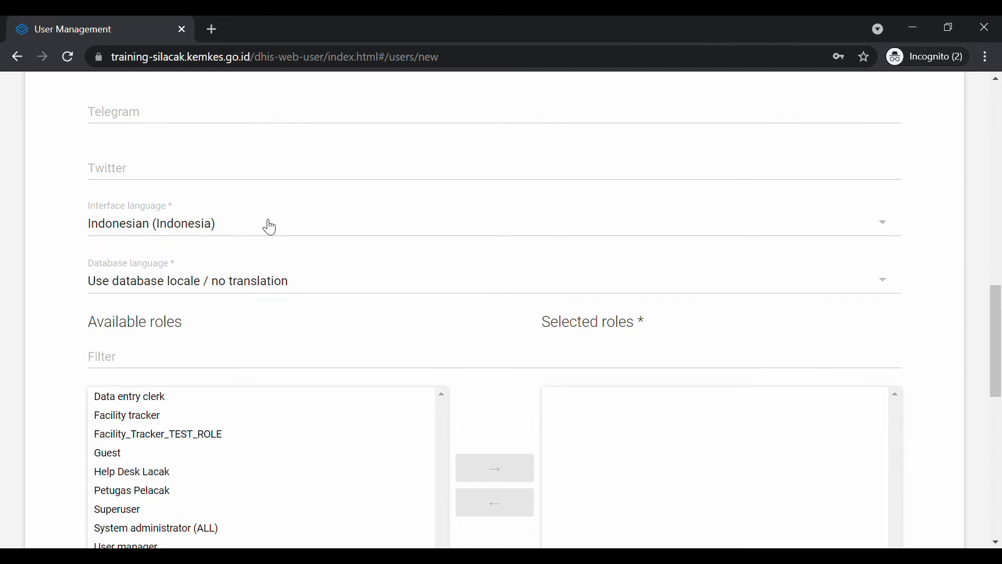
scroll(251, 259, "down", 2)
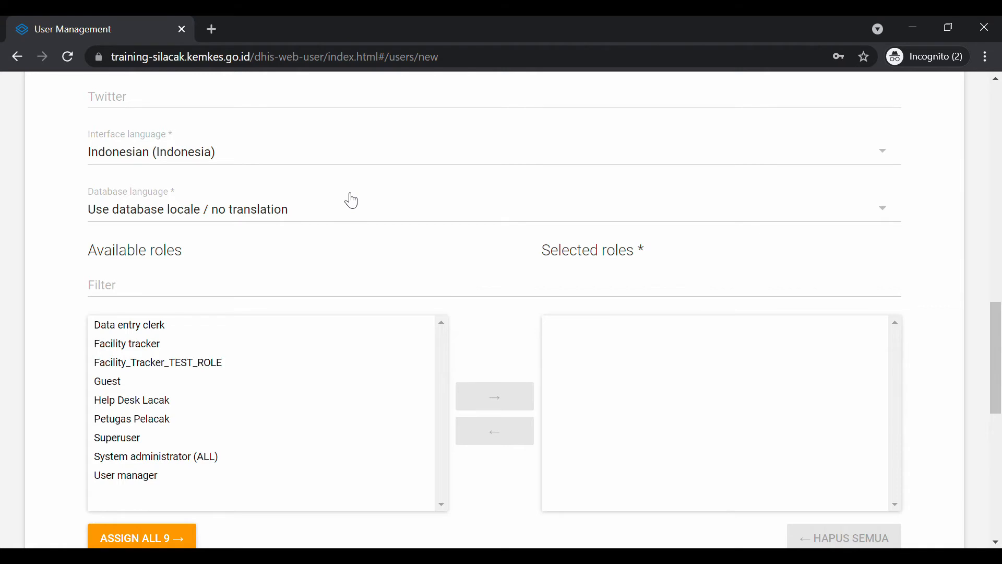
scroll(352, 200, "down", 1)
scroll(353, 200, "down", 1)
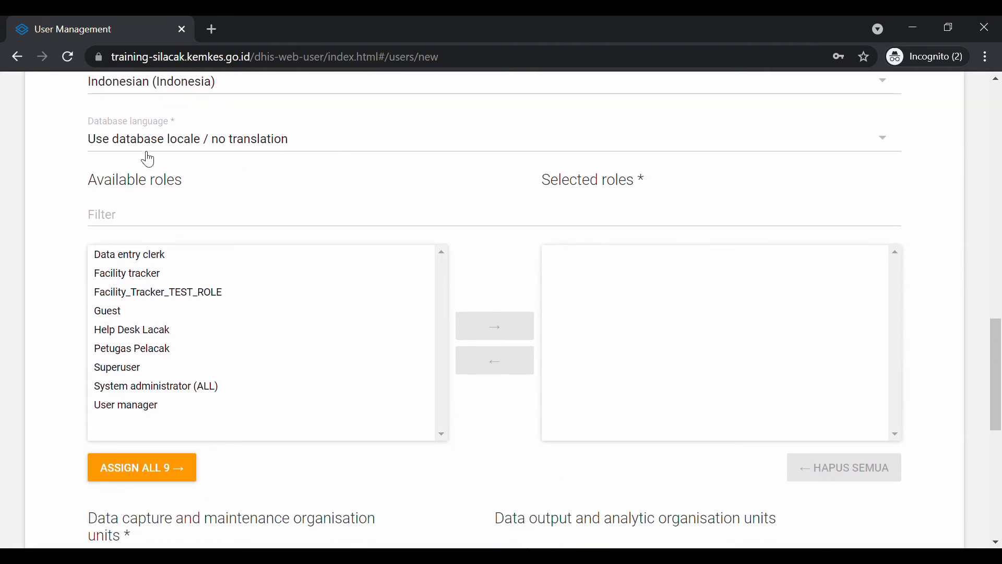
scroll(306, 215, "down", 1)
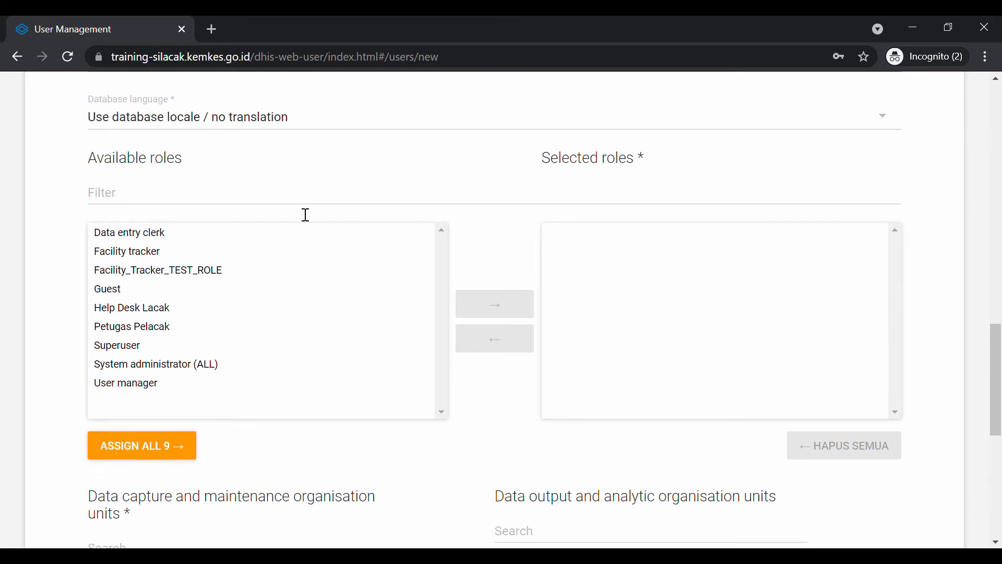
scroll(306, 215, "down", 1)
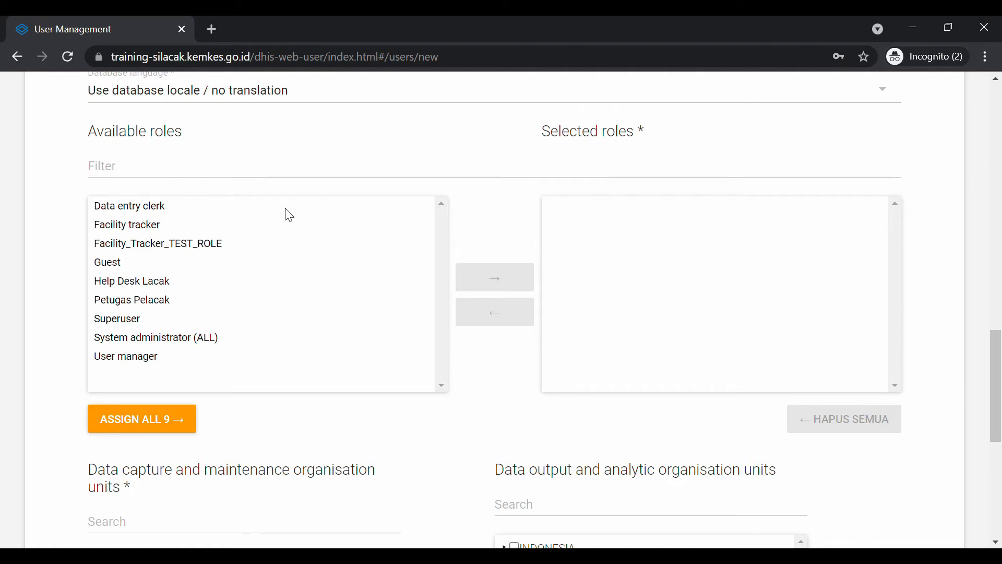
Move Facility tracker from Available roles into Selected roles
left_click(155, 225)
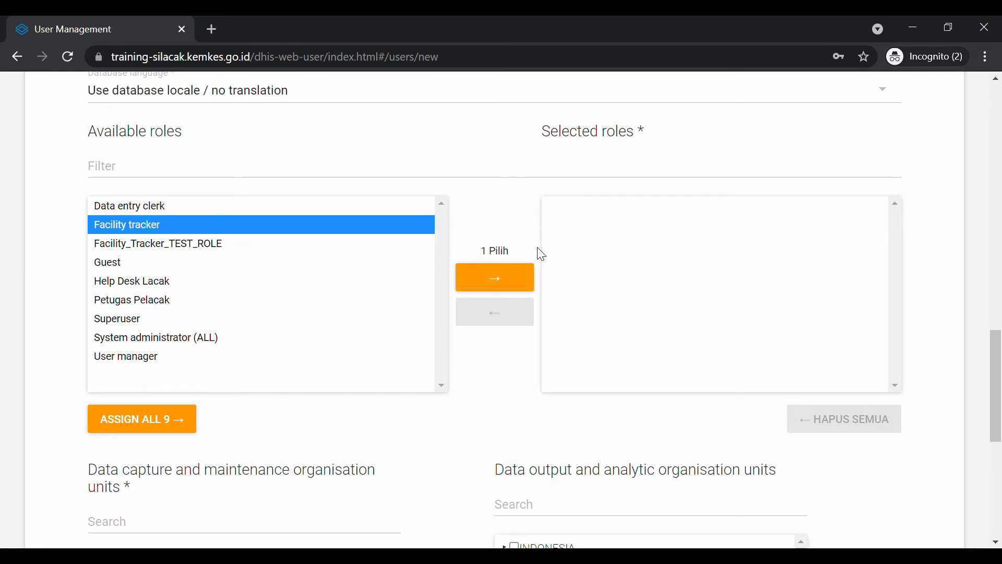
left_click(517, 295)
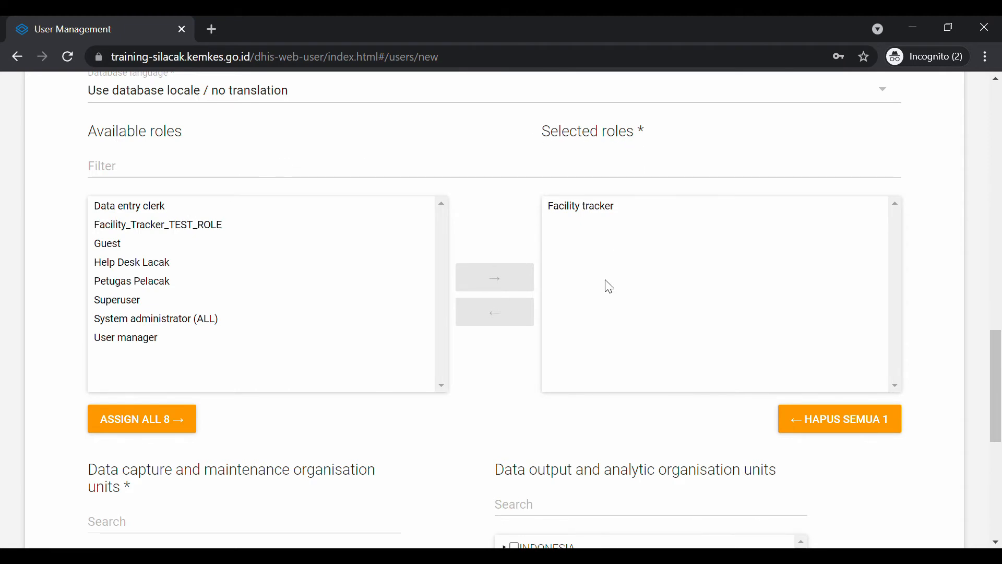
scroll(609, 286, "down", 1)
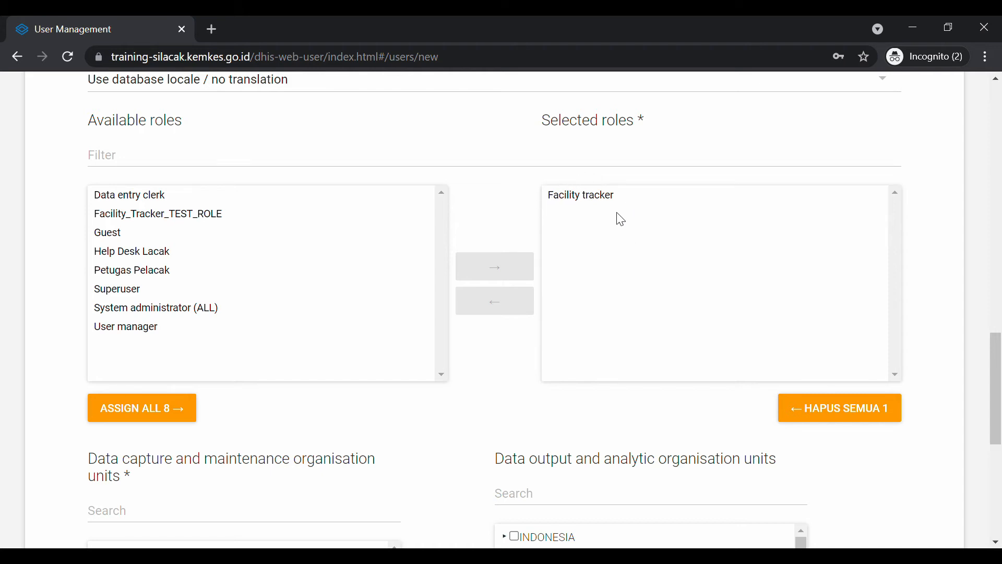
scroll(621, 220, "down", 6)
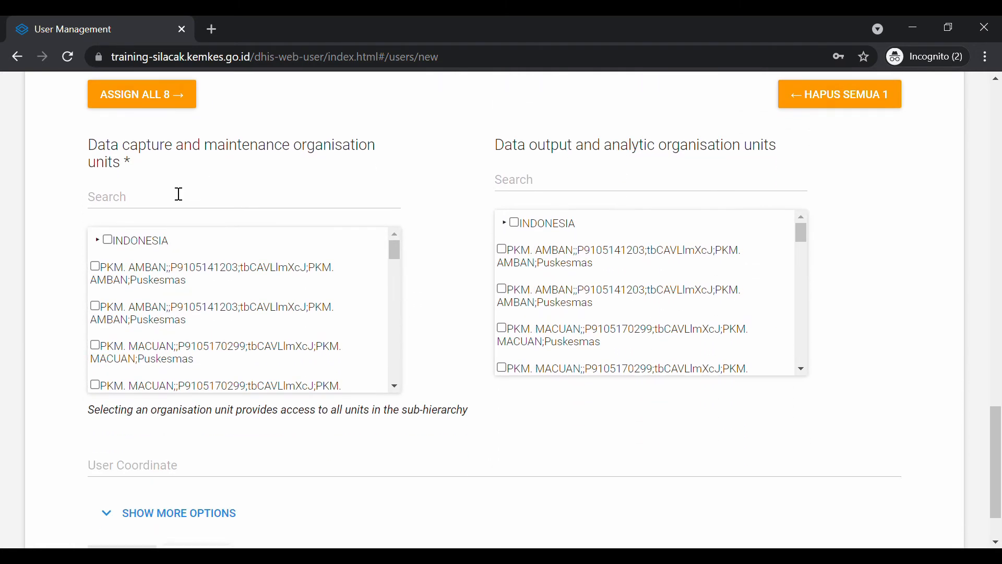
Search the data capture organisation units for 'ciamis' and tick PKM. CIAMIS
left_click(178, 195)
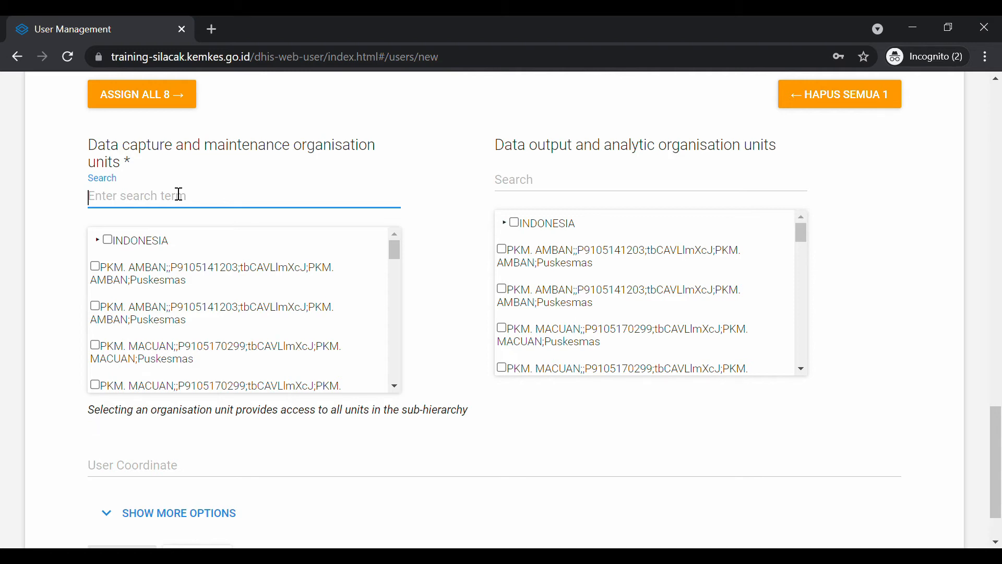
type("pkm")
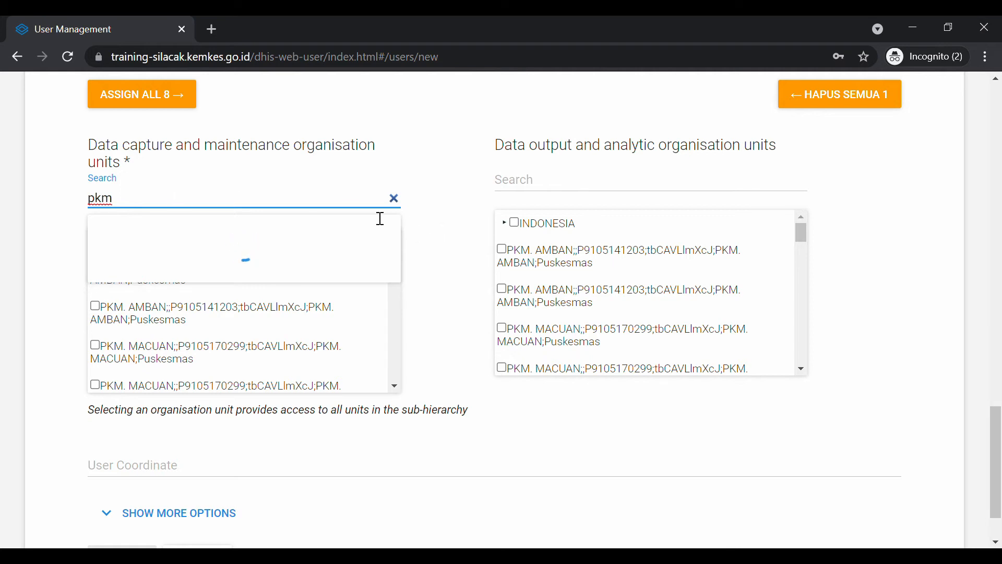
left_click(394, 199)
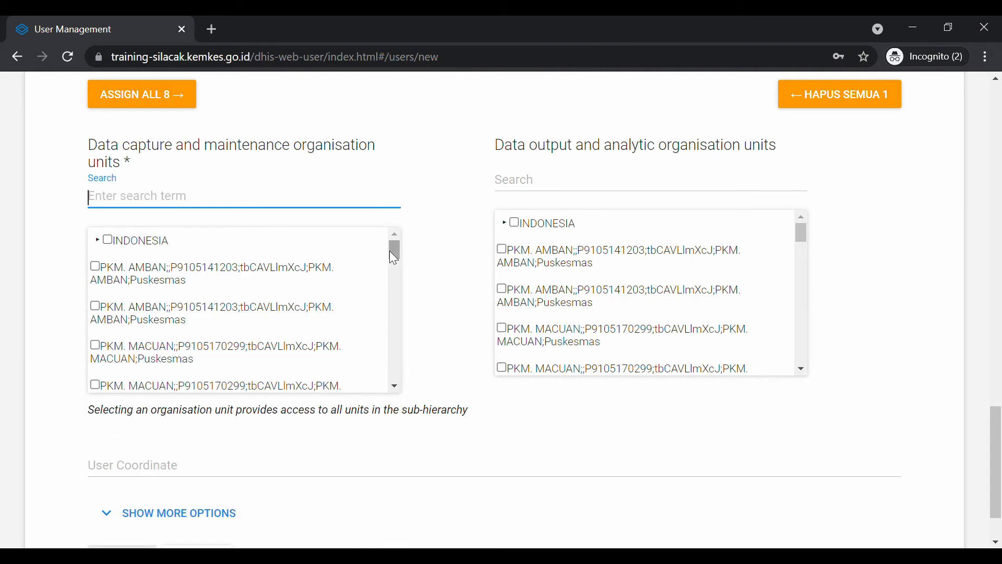
left_click_drag(394, 250, 391, 227)
left_click(98, 241)
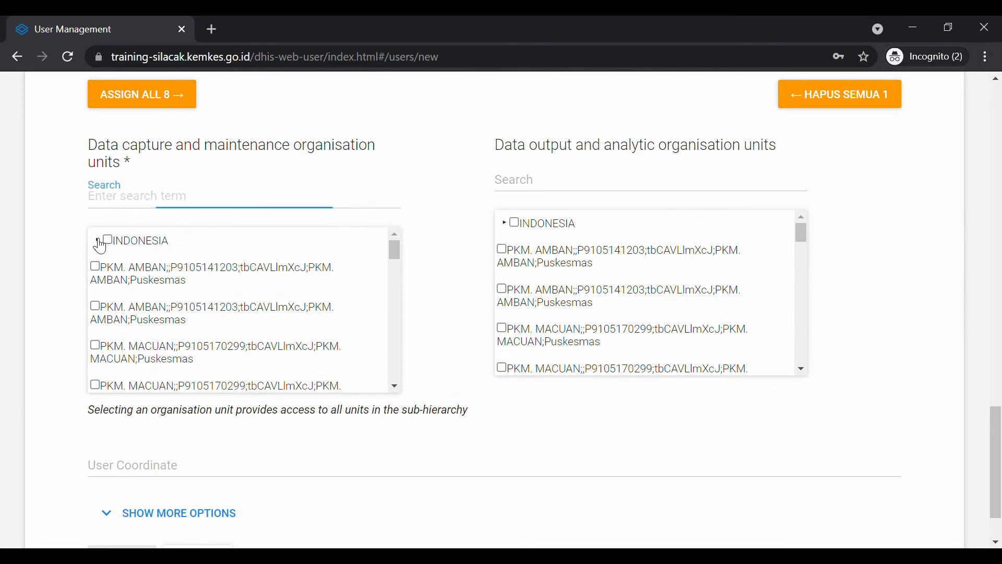
scroll(202, 318, "down", 1)
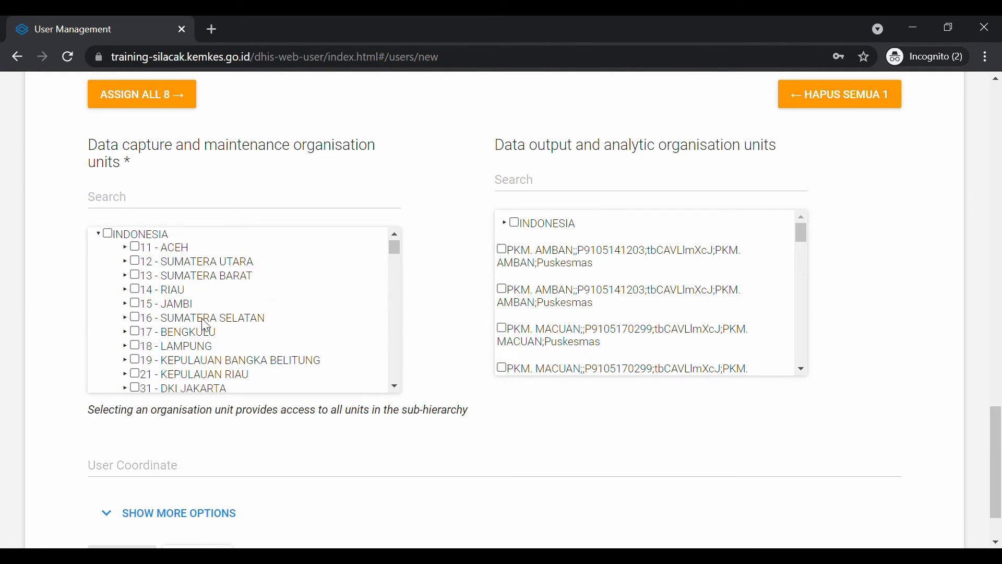
scroll(206, 327, "down", 2)
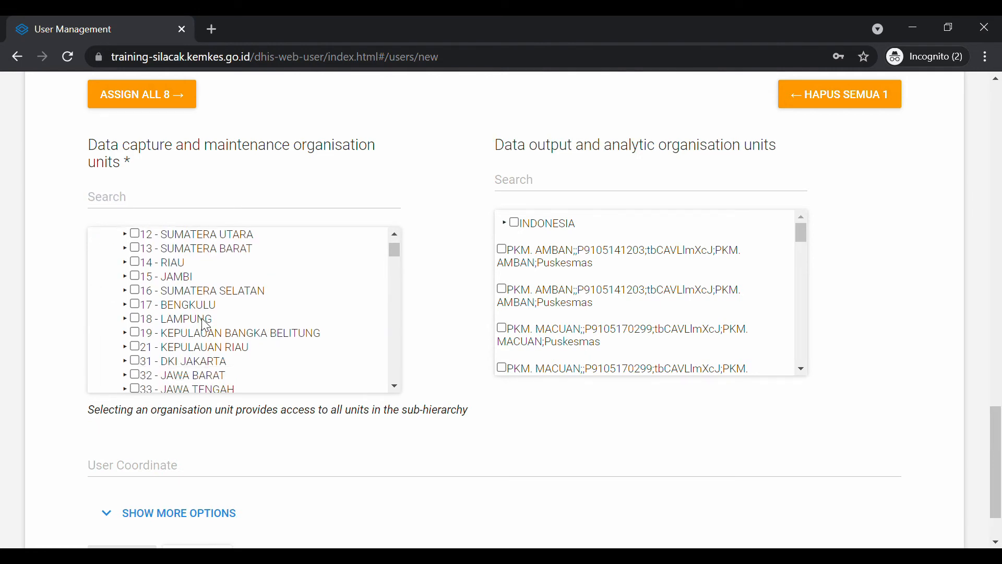
scroll(198, 340, "down", 1)
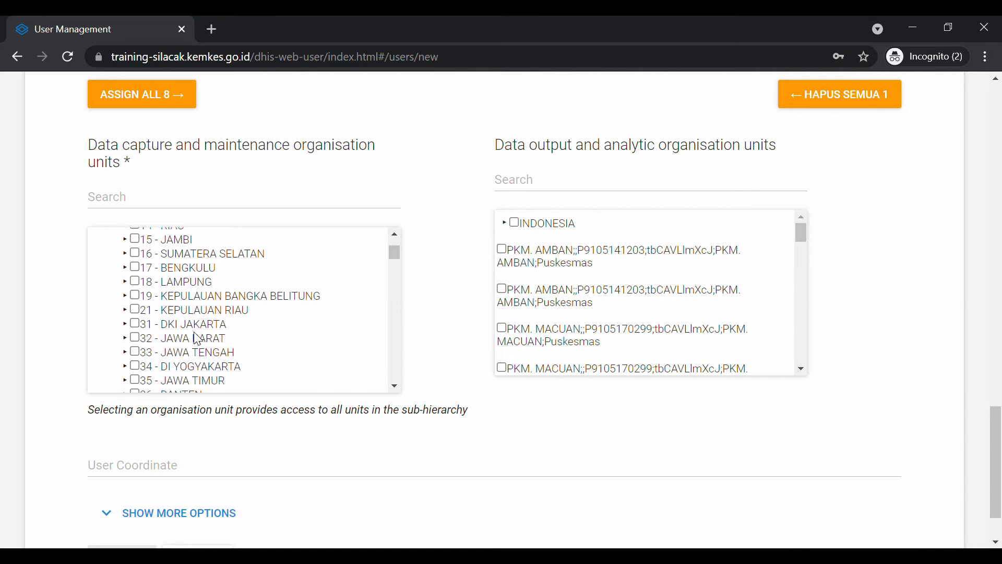
scroll(197, 339, "down", 1)
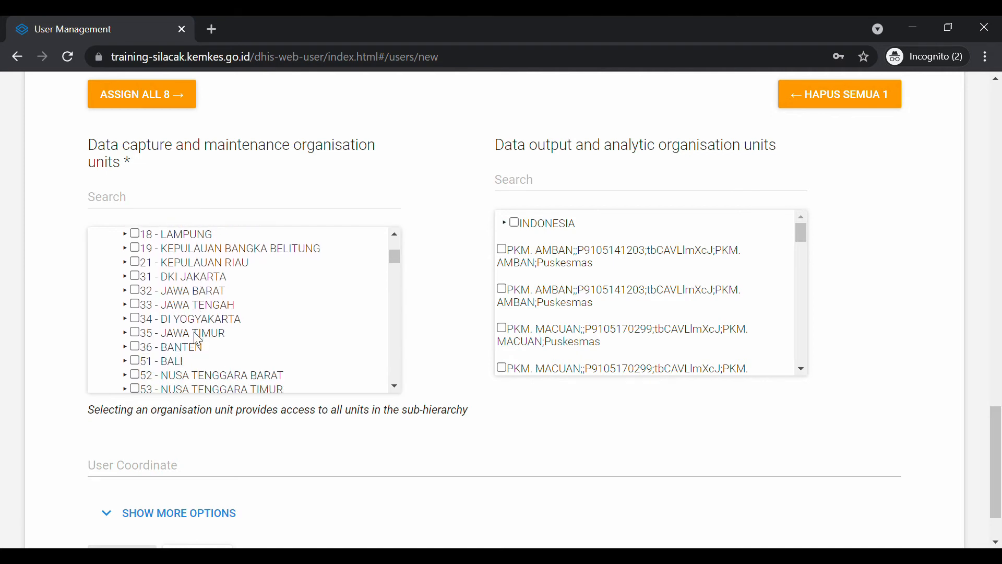
left_click(178, 195)
type("ciamis")
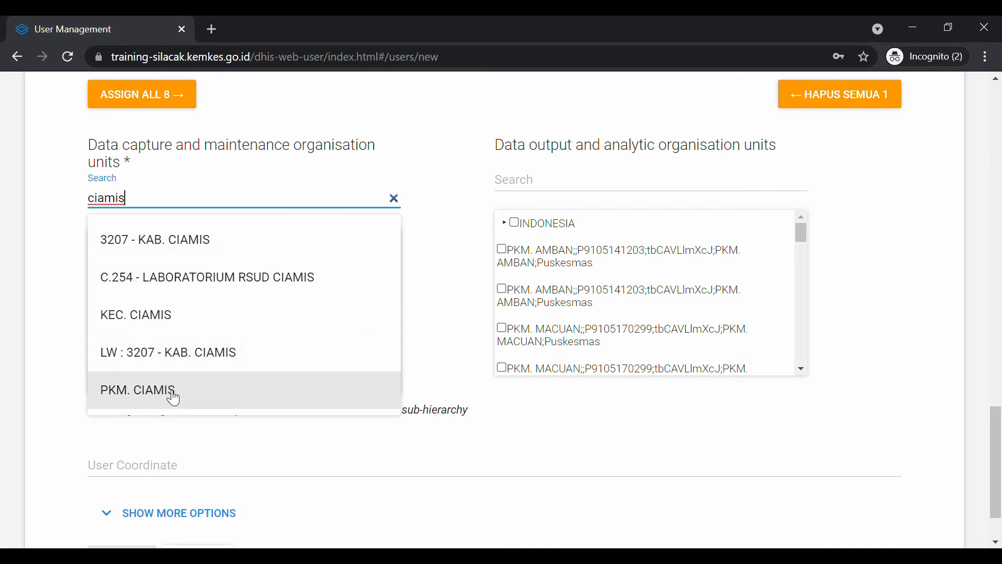
left_click(172, 396)
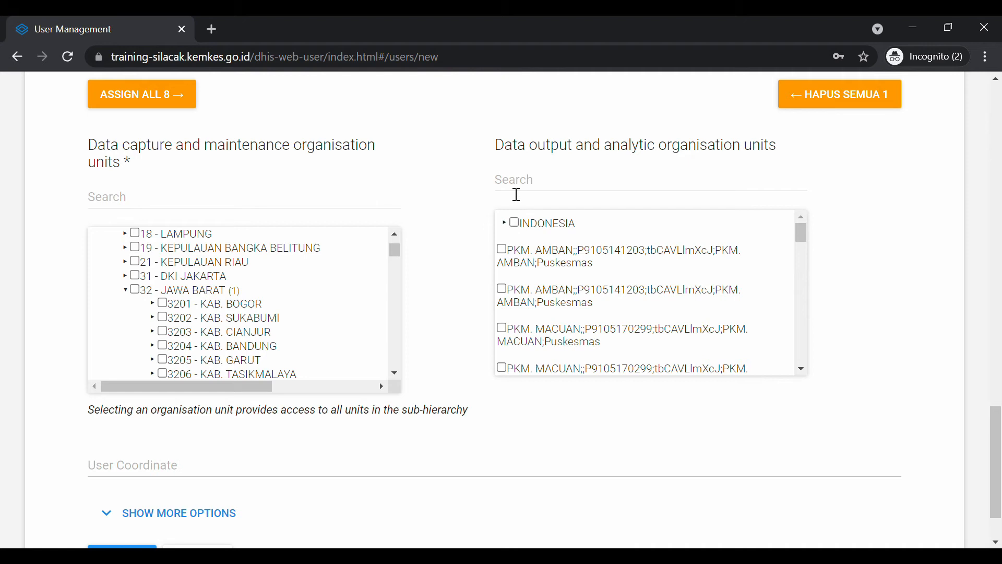
Search the data output organisation units for 'ciamis' and tick PKM. CIAMIS
left_click(547, 188)
type("a")
key("BackSpace")
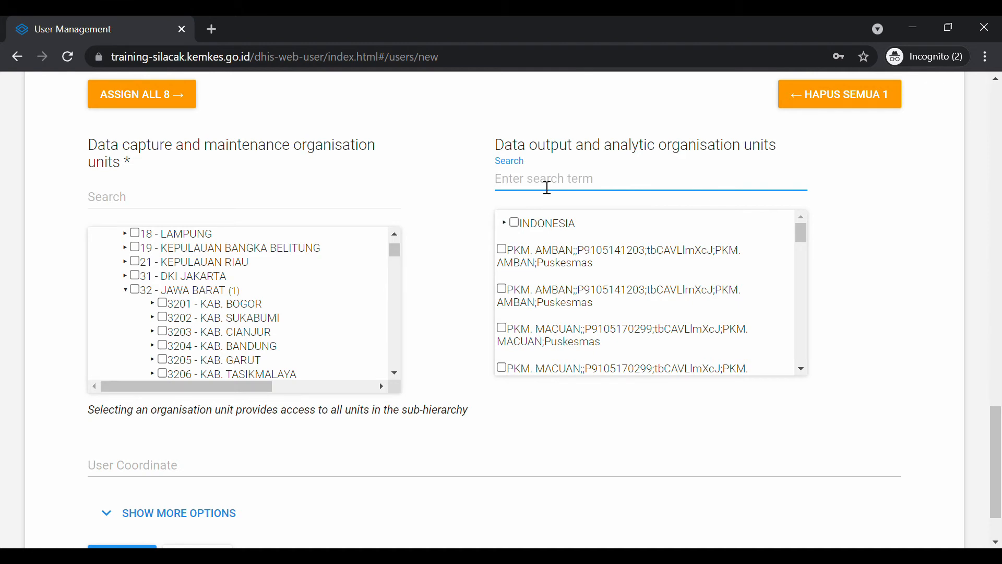
type("ciamis")
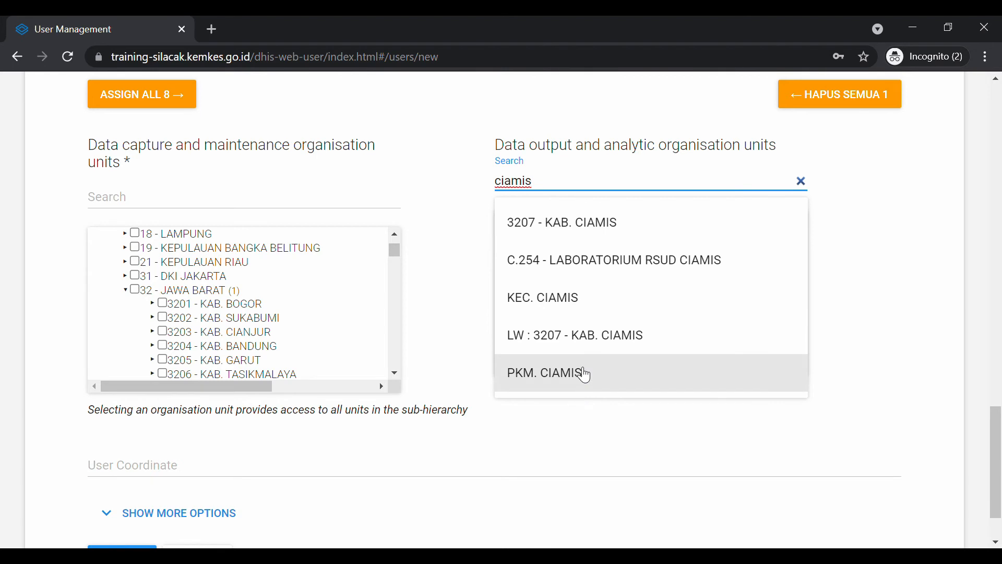
left_click(586, 373)
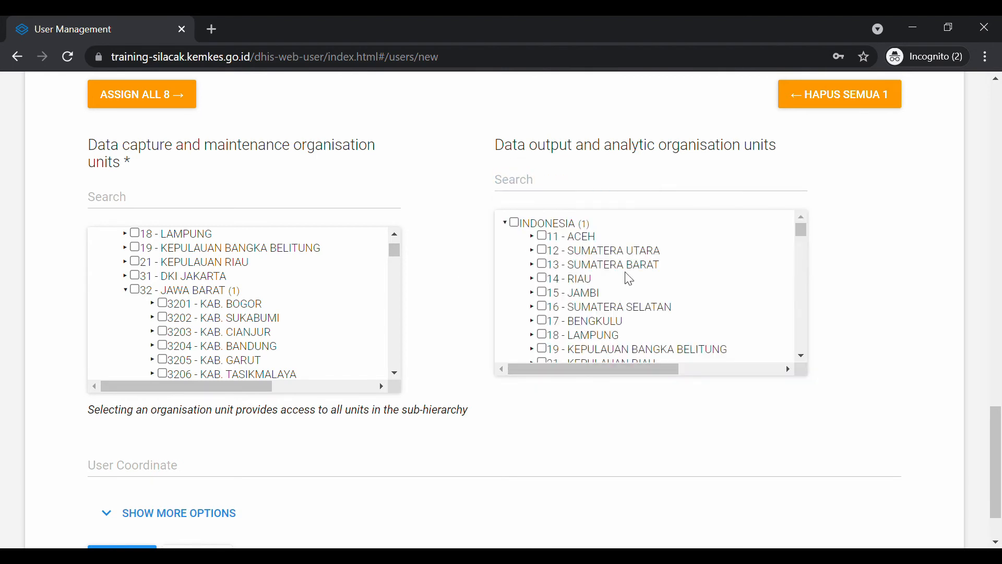
scroll(629, 281, "down", 3)
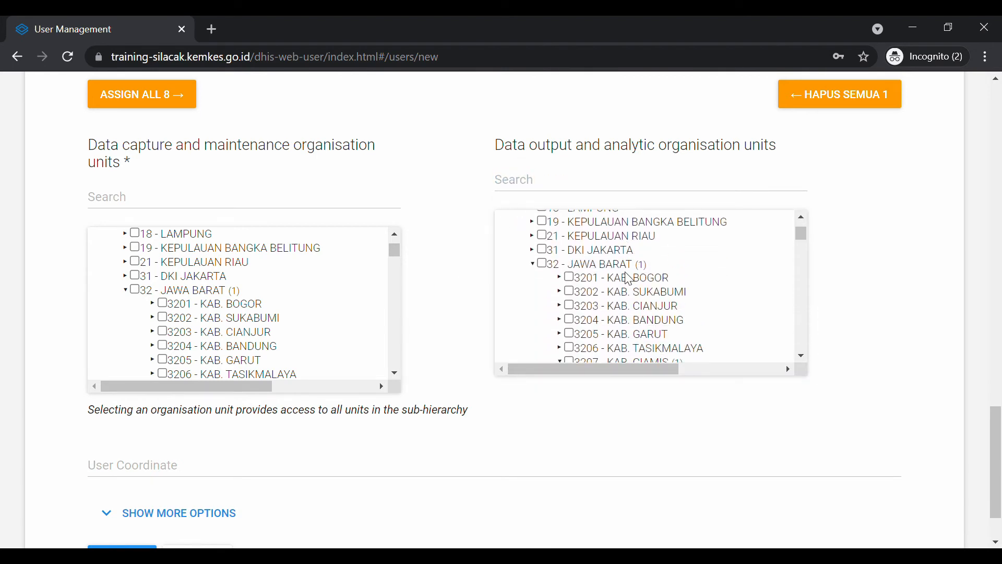
scroll(629, 281, "down", 3)
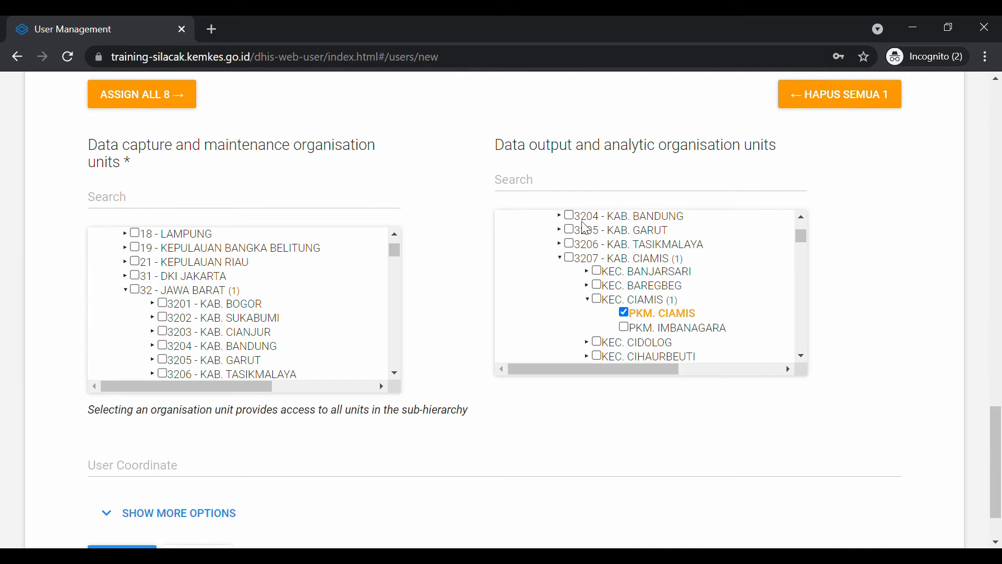
Untick the stray PKM. BAREGBEG and re-select PKM. CIAMIS as the only data output unit
left_click(576, 182)
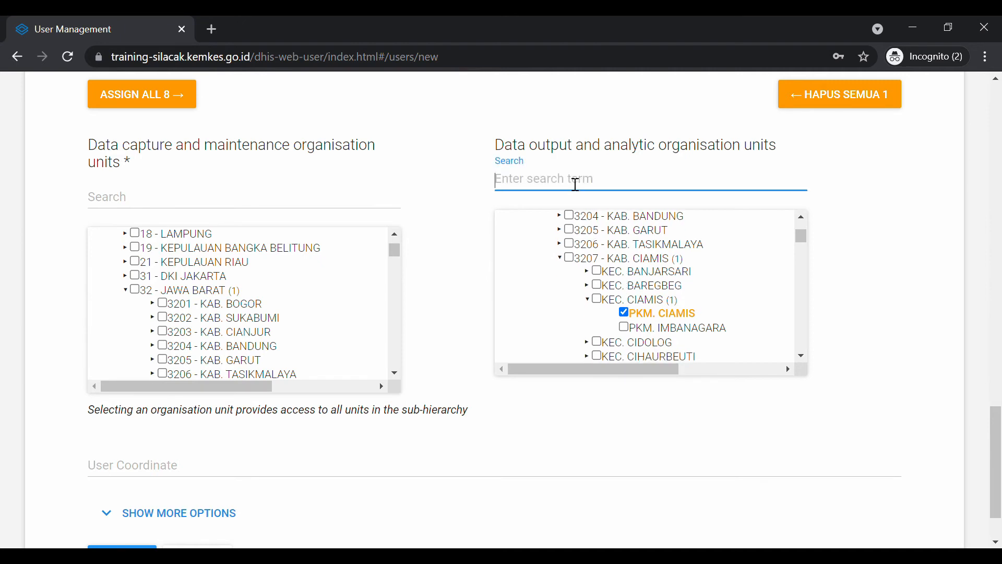
left_click(588, 286)
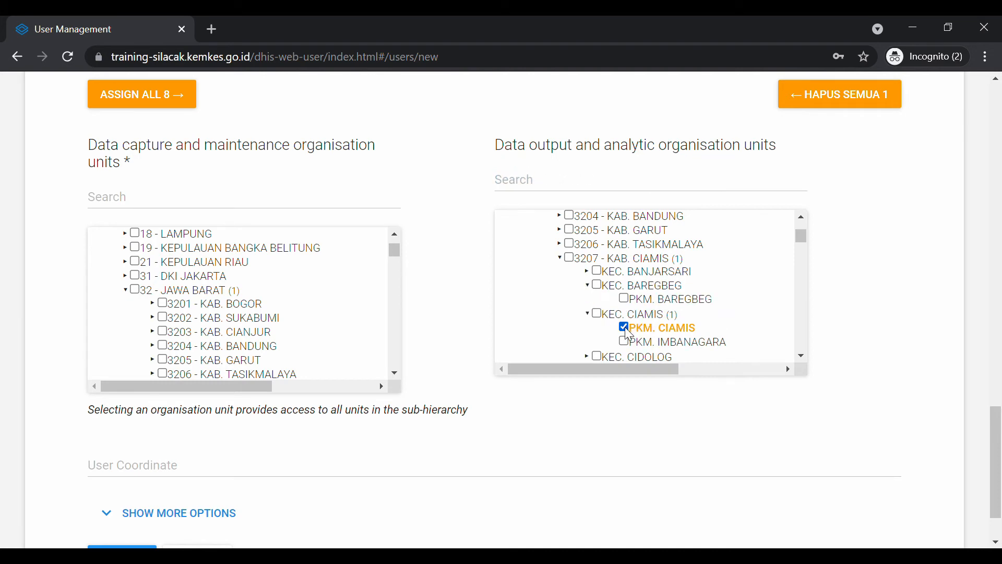
left_click(624, 328)
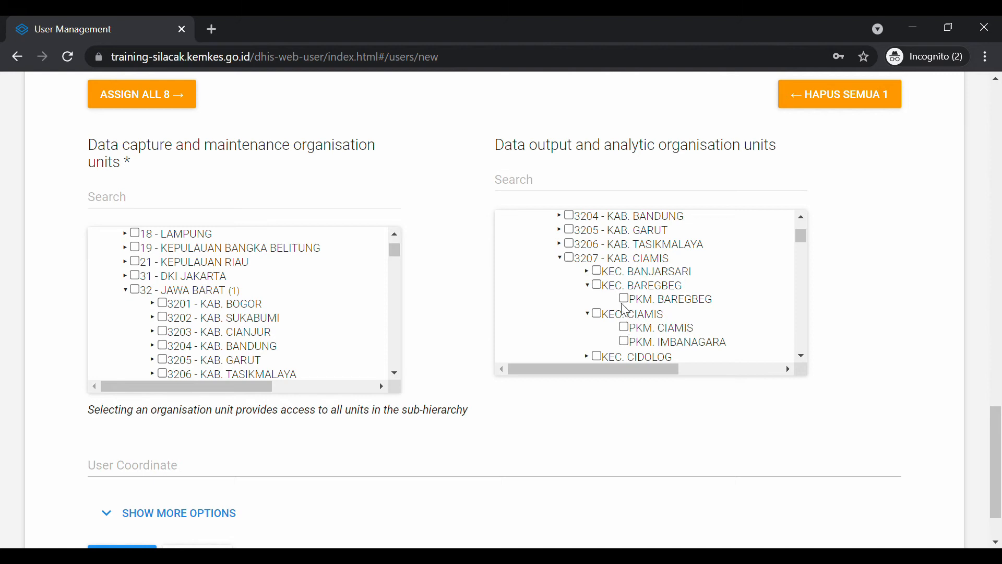
left_click(623, 299)
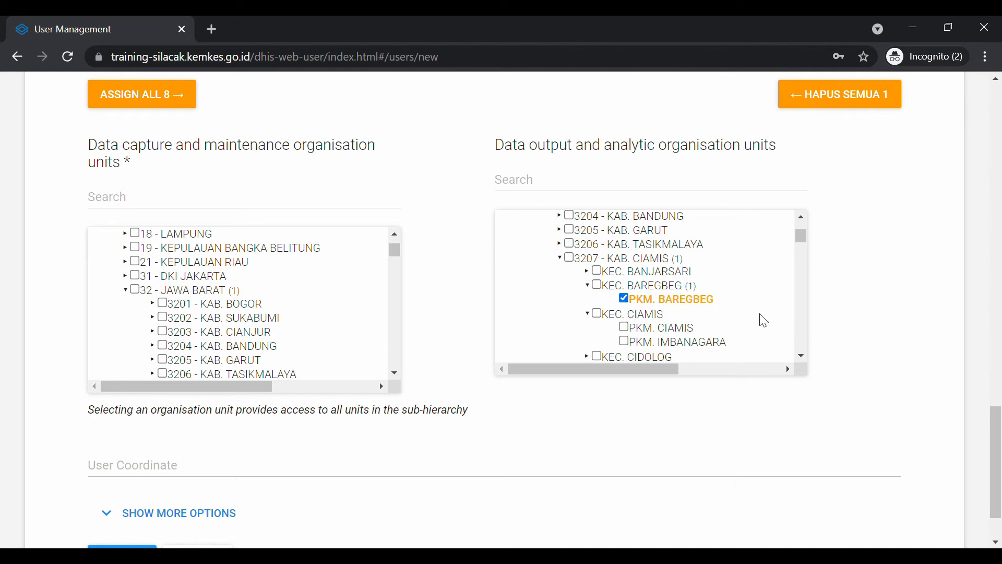
scroll(715, 295, "up", 4)
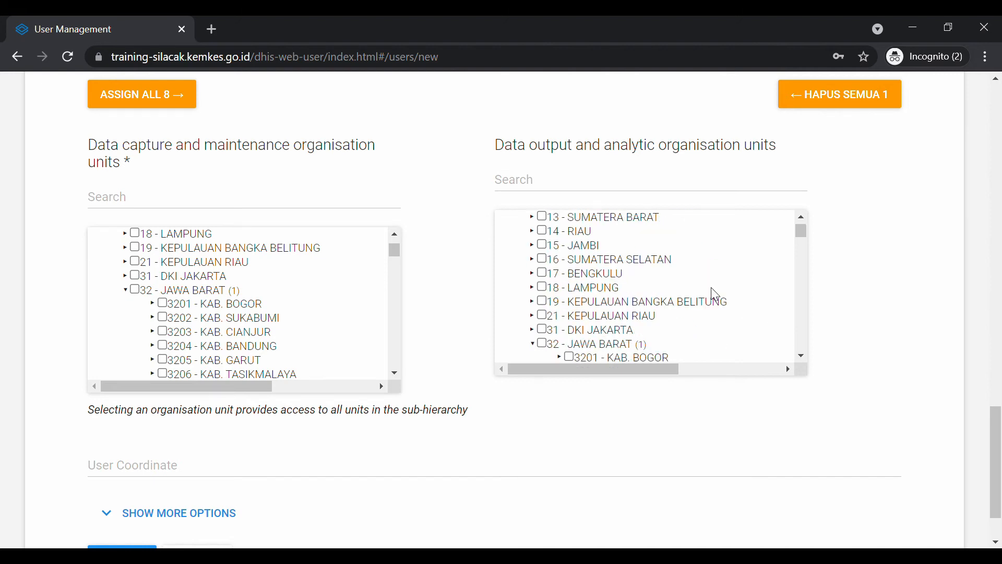
scroll(715, 295, "down", 4)
scroll(714, 293, "down", 1)
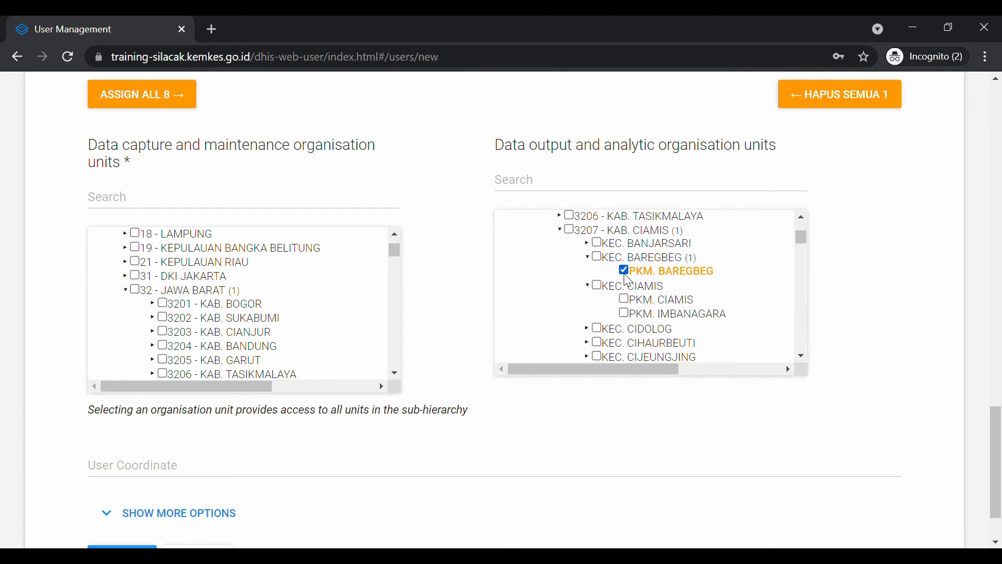
left_click(624, 271)
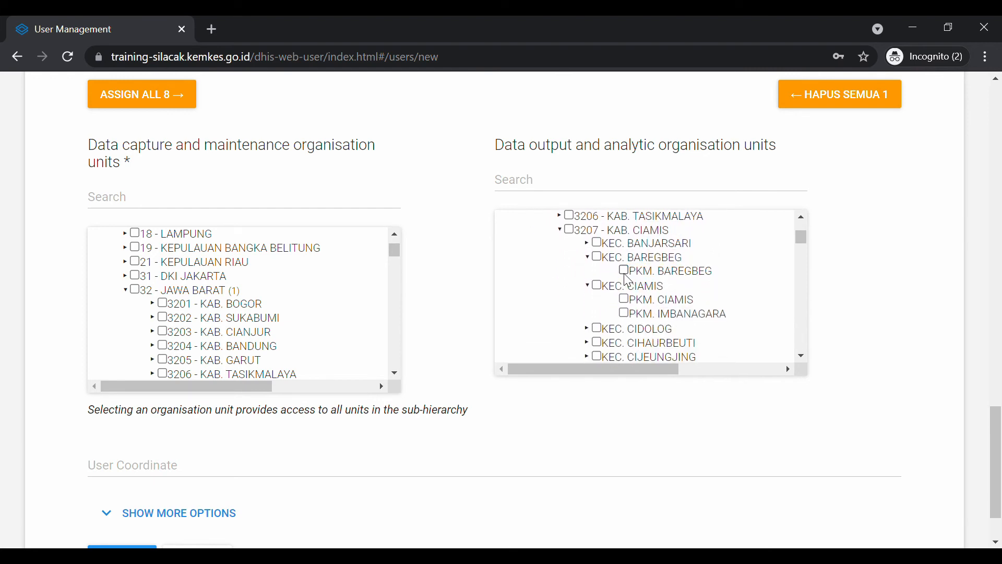
left_click(583, 196)
type("ciami")
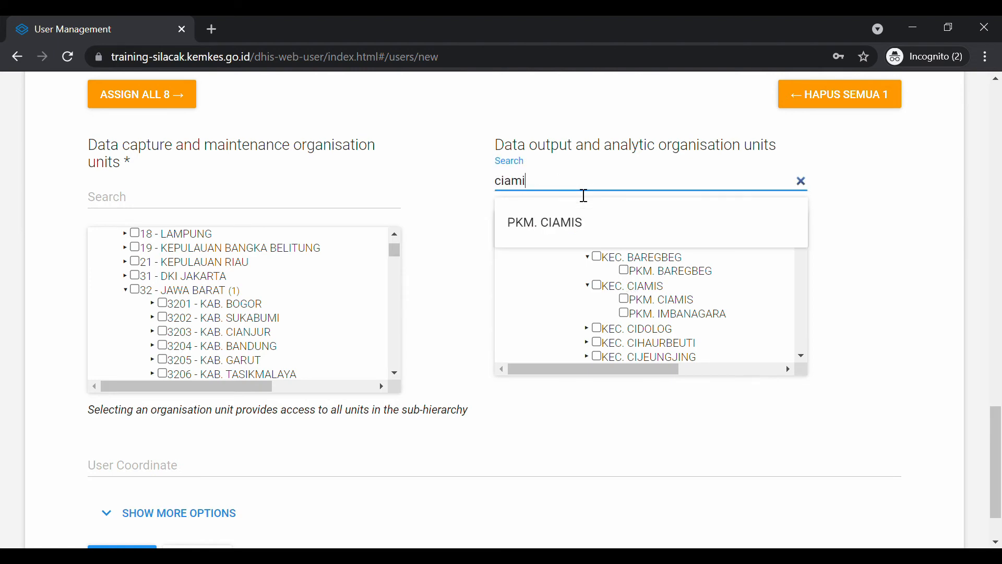
type("s")
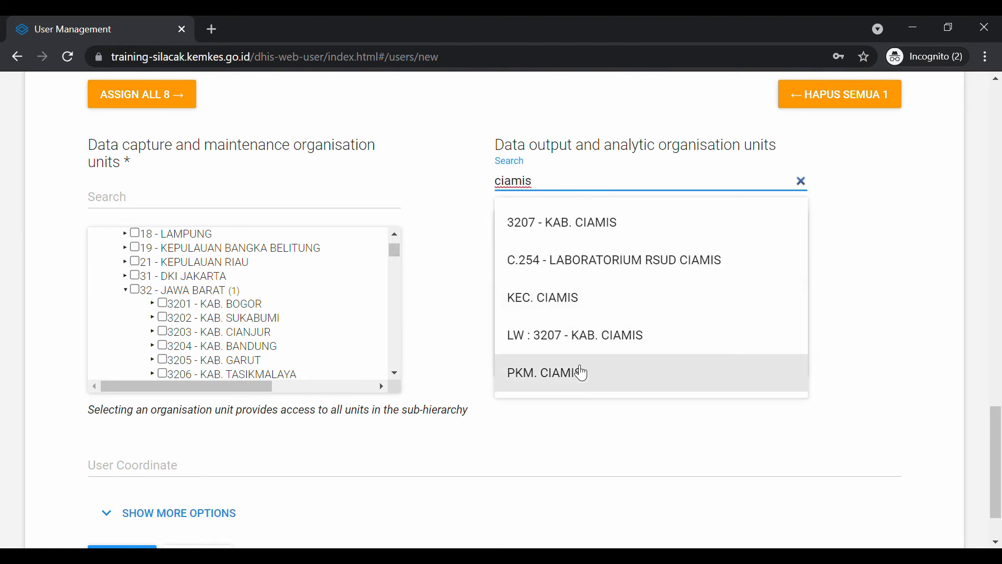
left_click(582, 373)
scroll(666, 308, "down", 1)
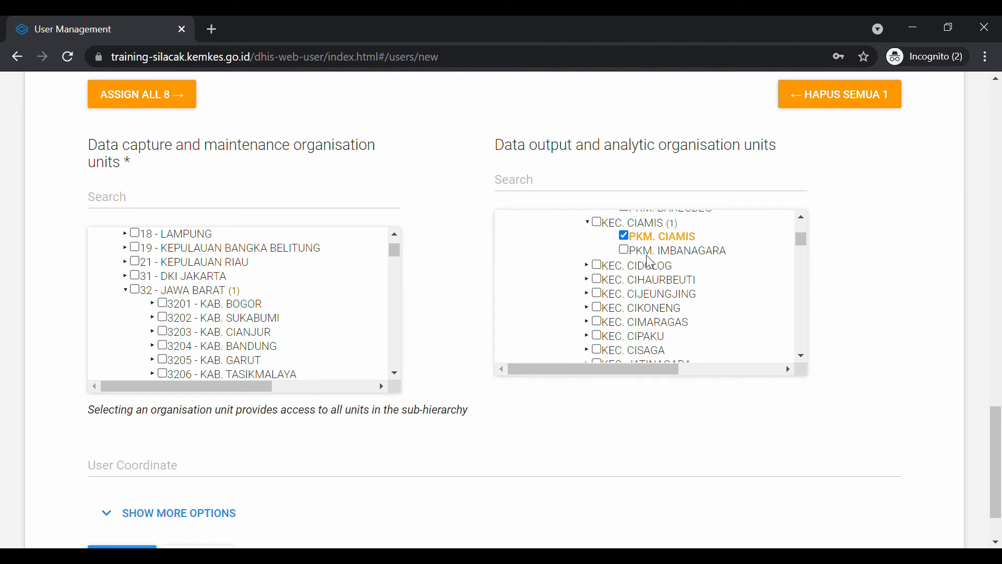
scroll(436, 393, "down", 2)
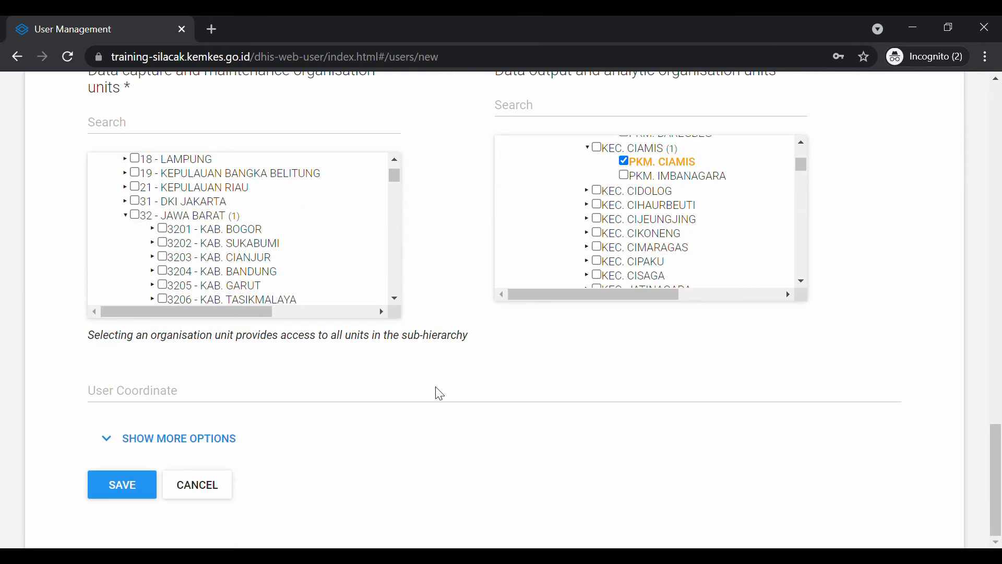
Reveal the extra user options, try 'pkm' in the search organisation units field, then clear it
left_click(226, 439)
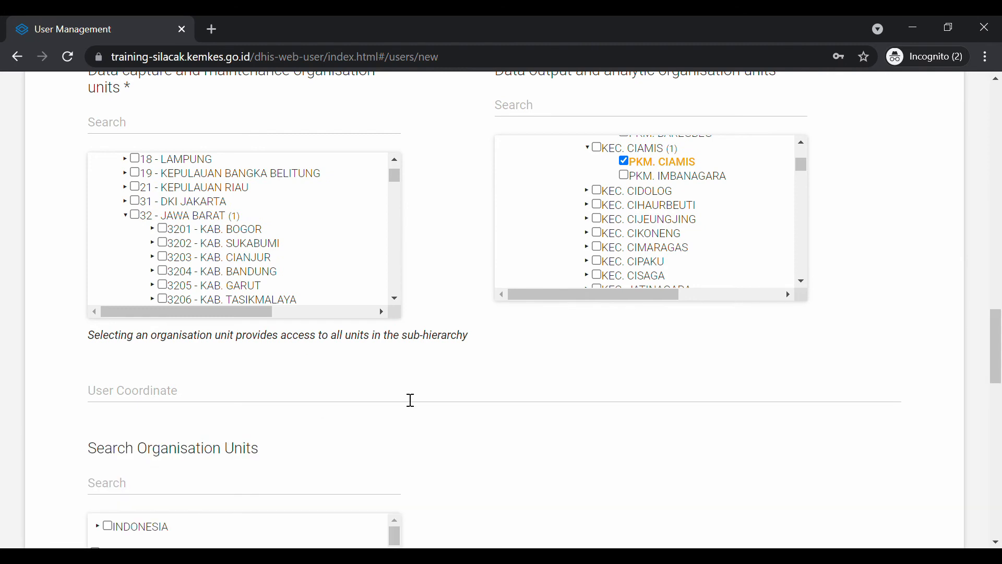
scroll(410, 401, "down", 3)
scroll(404, 398, "down", 1)
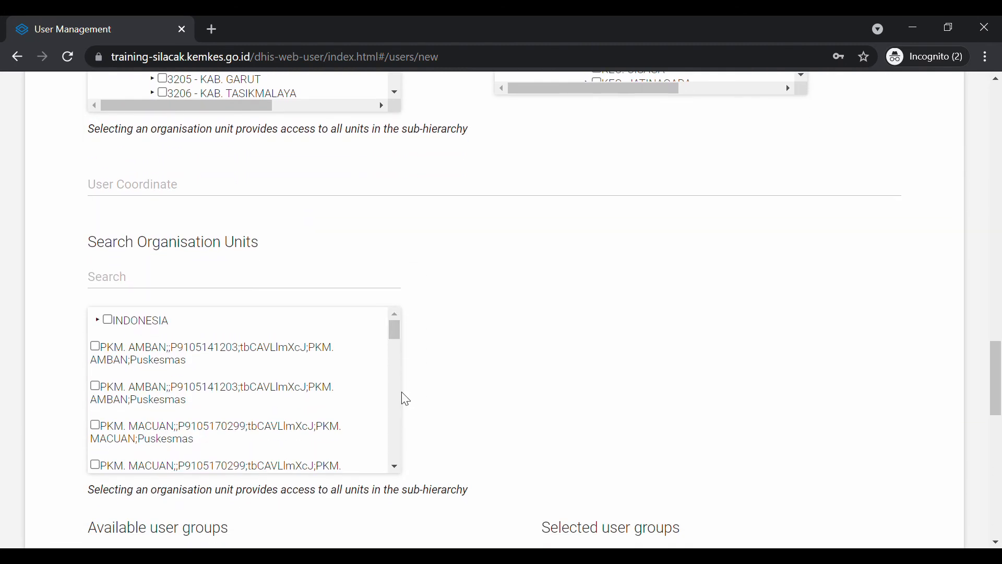
left_click(229, 278)
type("pkm")
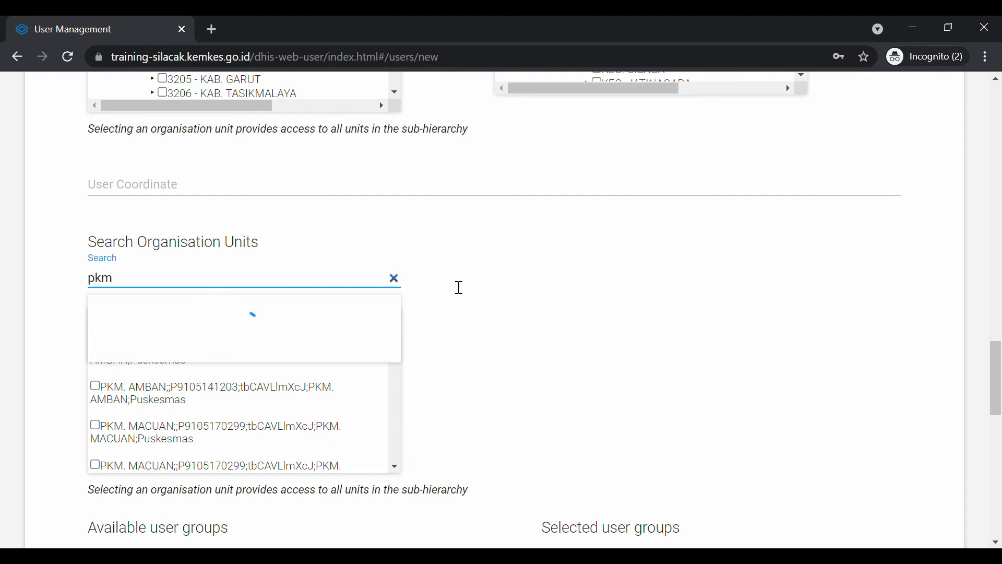
left_click(397, 280)
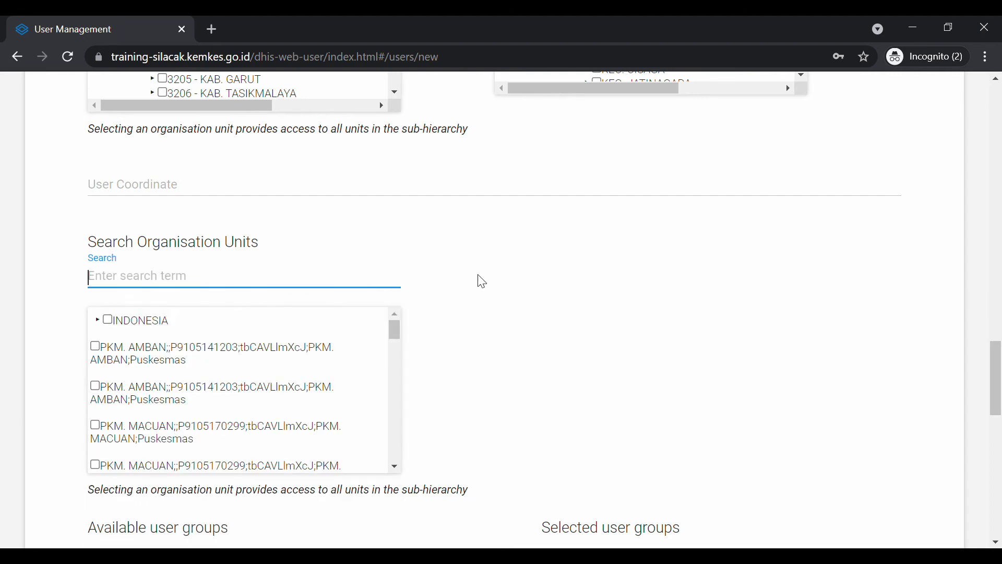
scroll(477, 280, "up", 4)
scroll(481, 282, "up", 1)
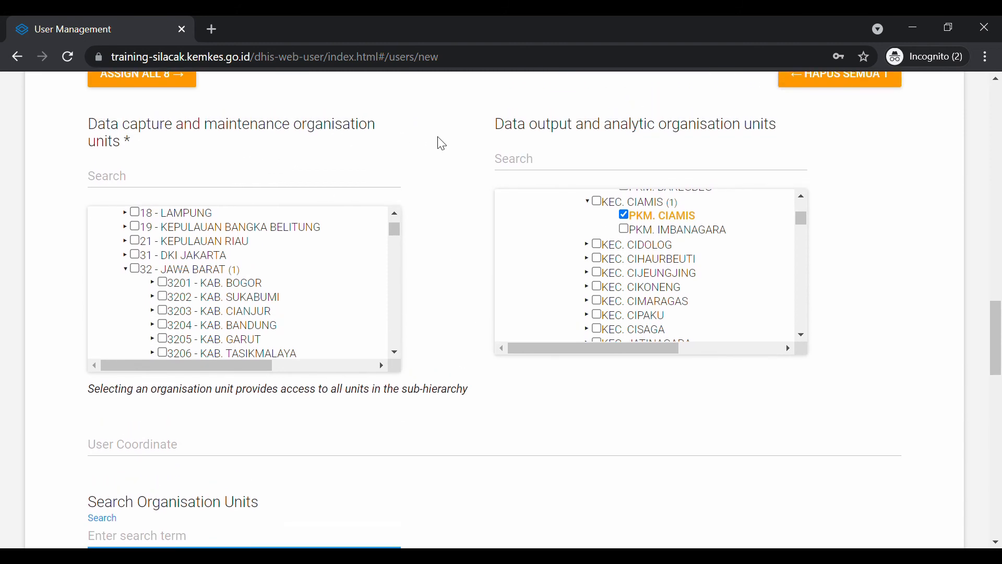
scroll(441, 144, "down", 7)
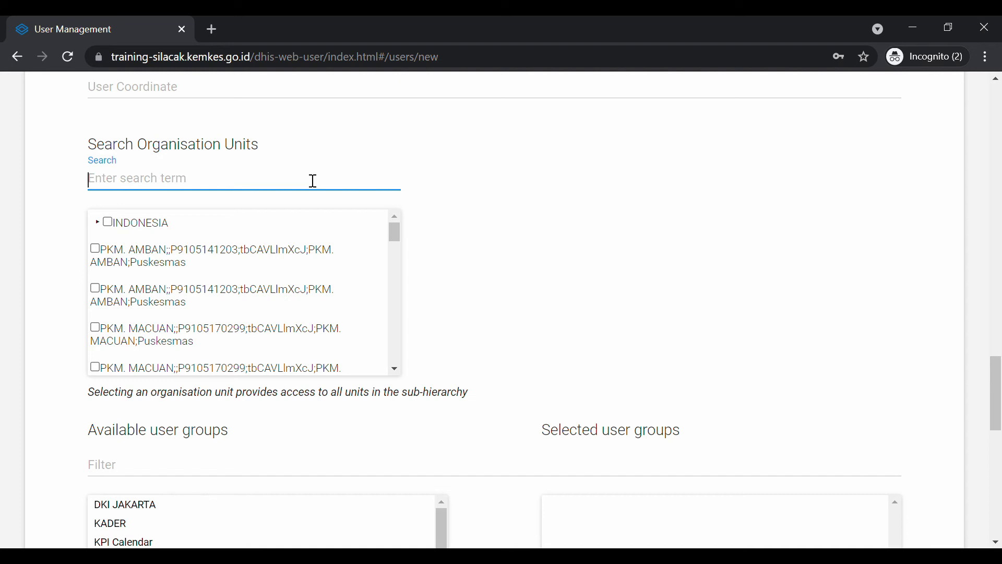
Search 'ciamis' and tick PKM. CIAMIS as the search organisation unit
type("ciamis")
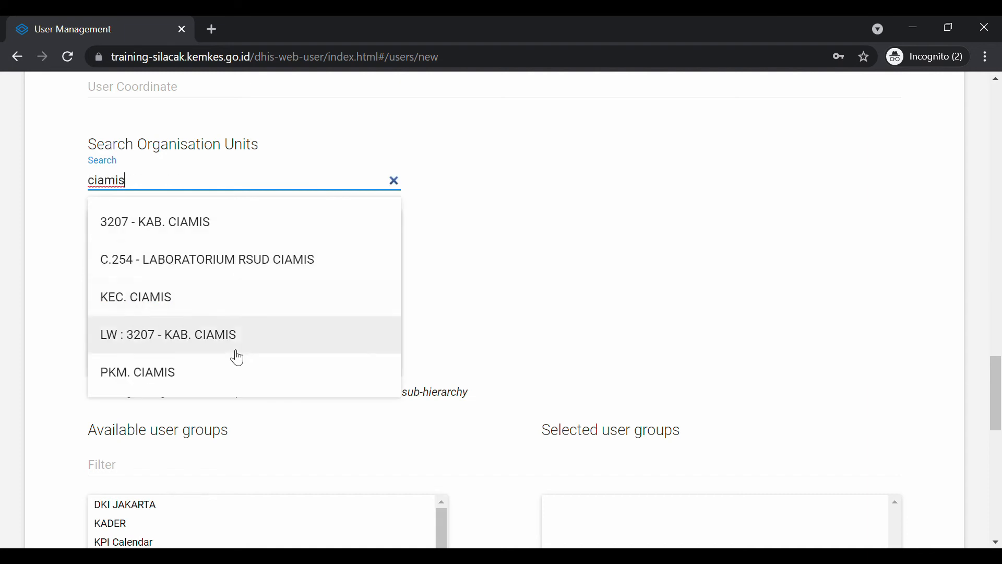
left_click(226, 371)
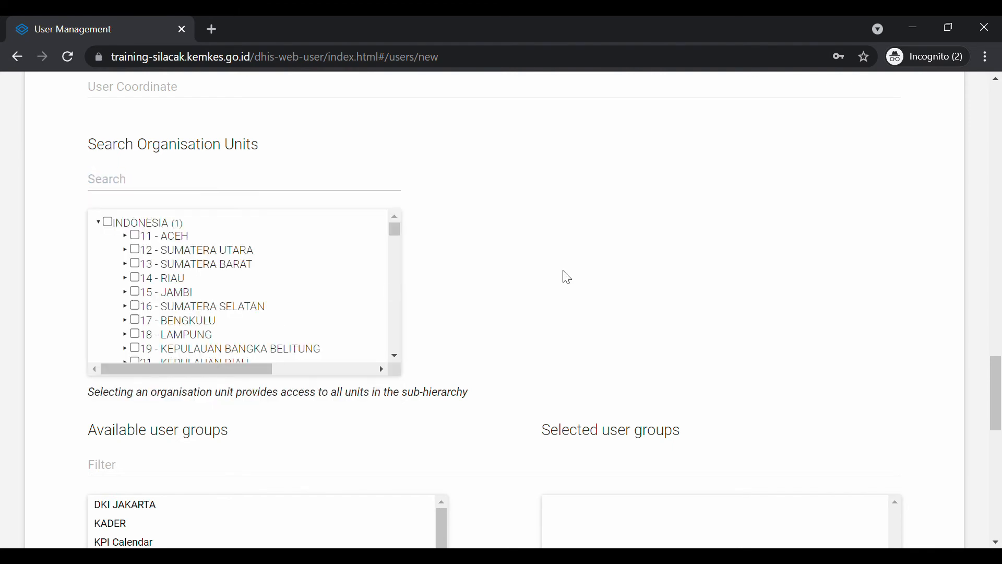
scroll(359, 285, "down", 4)
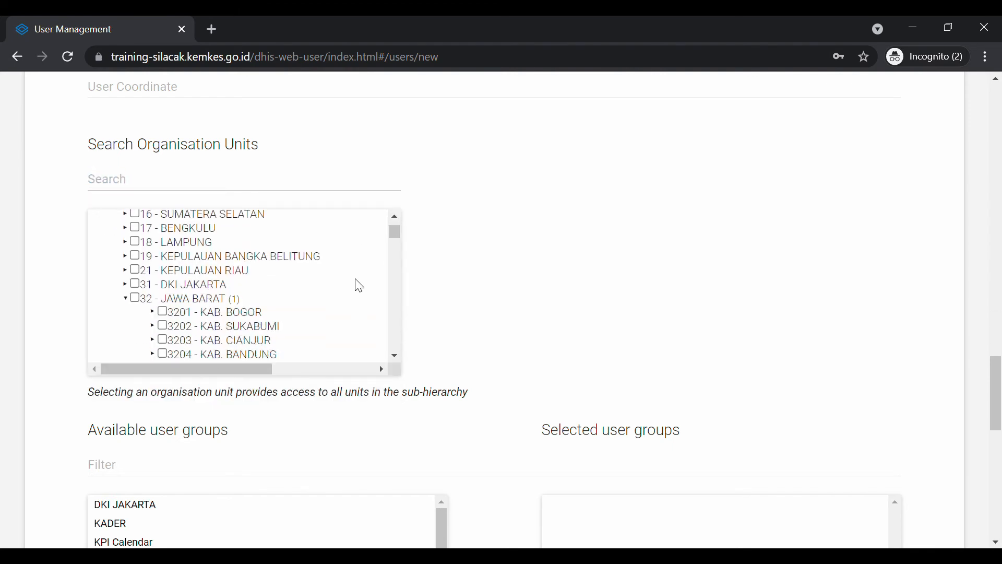
scroll(359, 285, "down", 3)
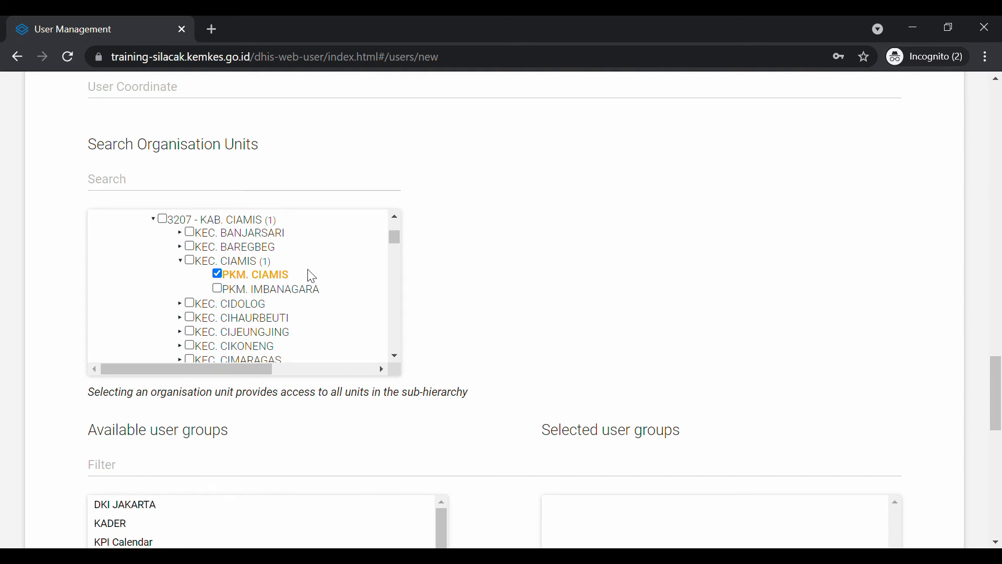
scroll(526, 208, "up", 5)
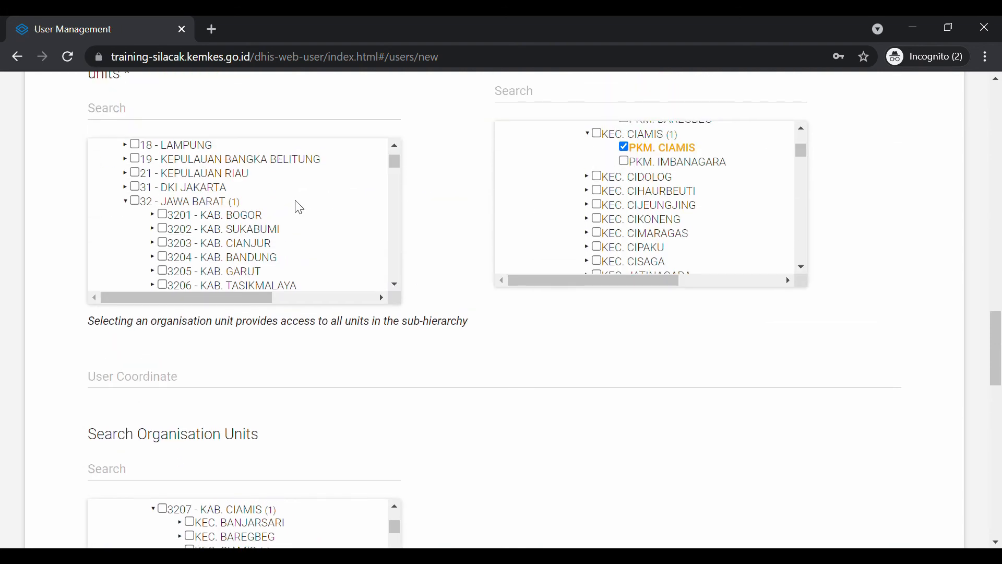
Scroll the form to review the PKM. CIAMIS capture and output selections and reach Available user groups
scroll(296, 205, "down", 1)
scroll(295, 203, "up", 1)
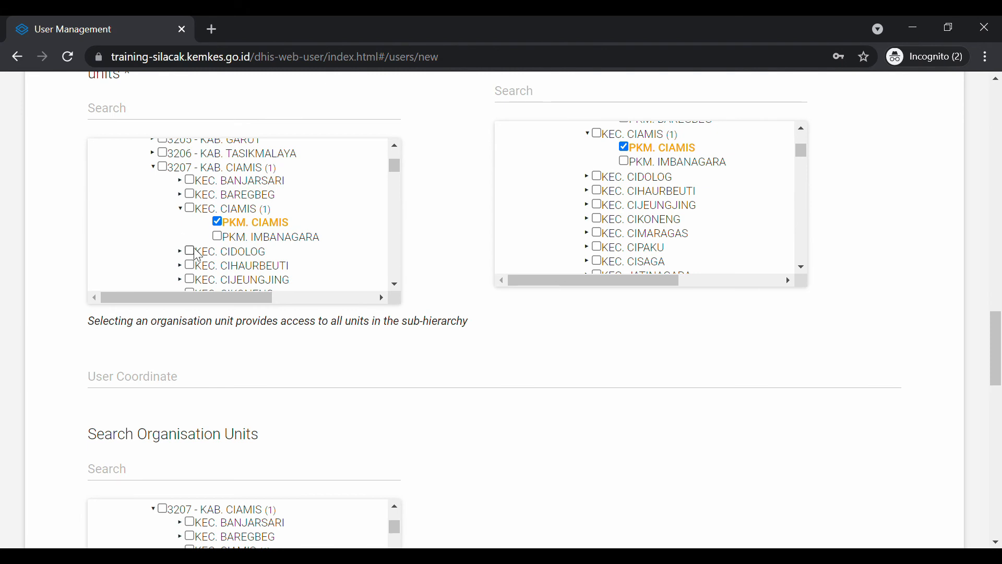
scroll(669, 222, "up", 2)
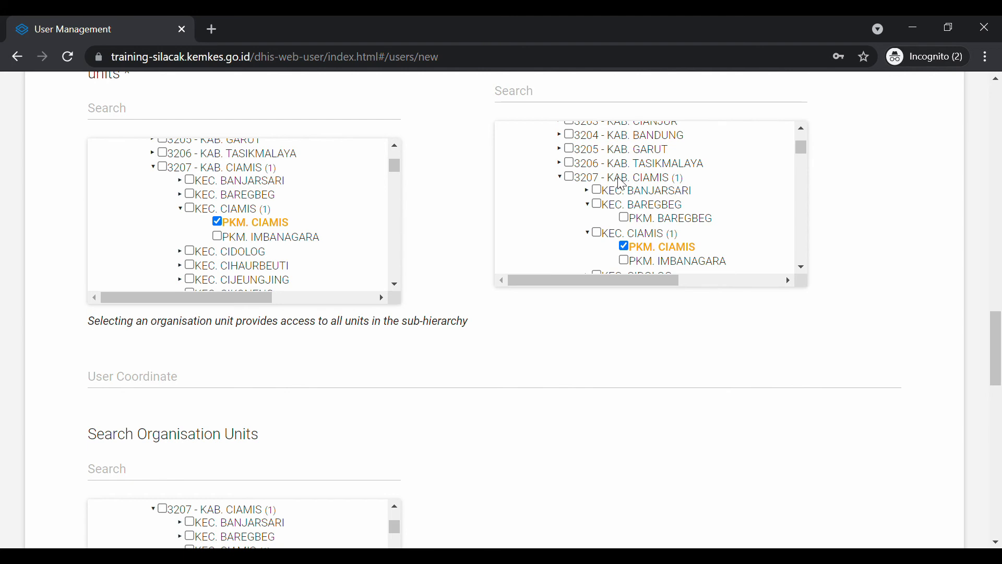
scroll(619, 184, "up", 2)
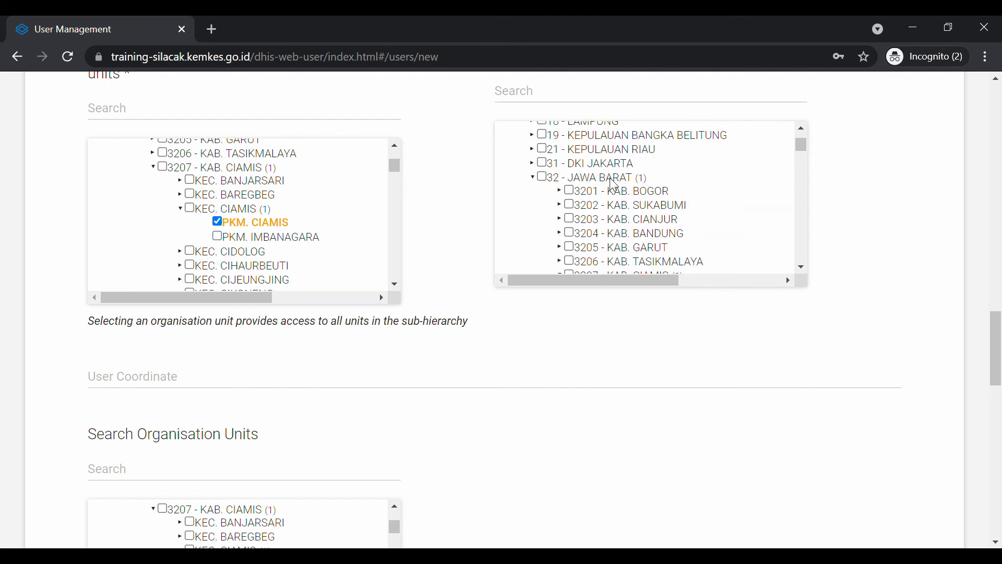
scroll(614, 184, "down", 4)
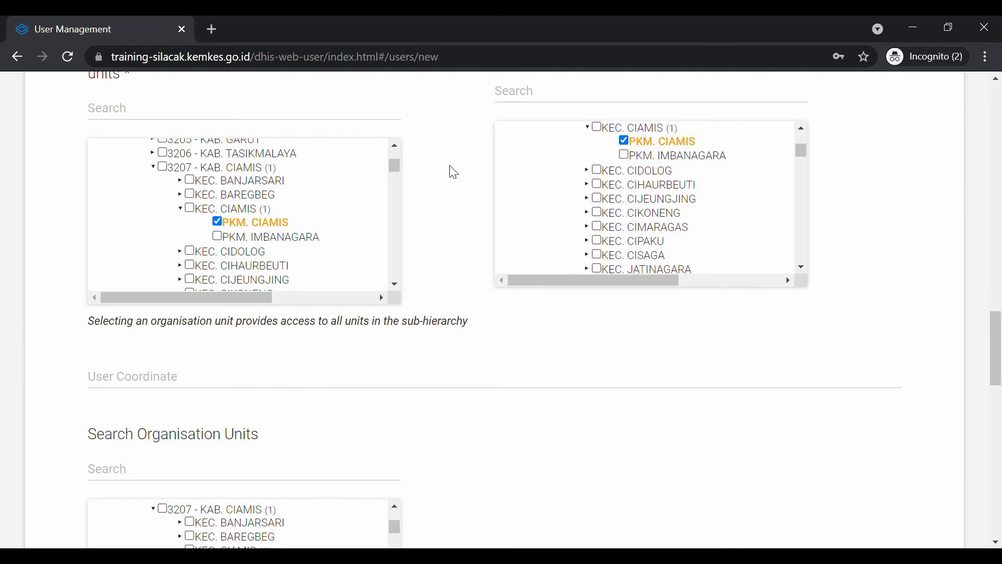
scroll(451, 172, "up", 2)
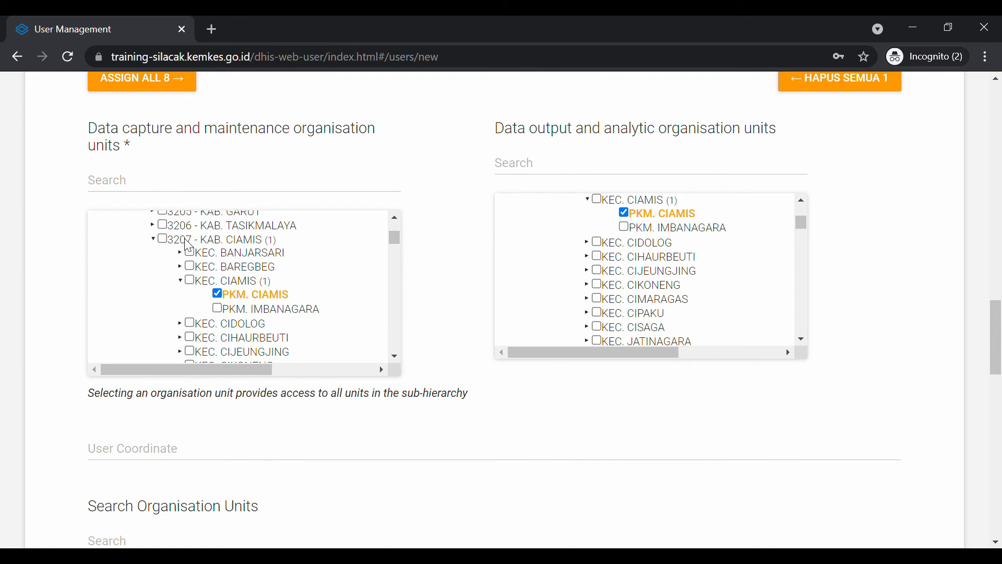
scroll(190, 250, "up", 1)
scroll(190, 254, "up", 3)
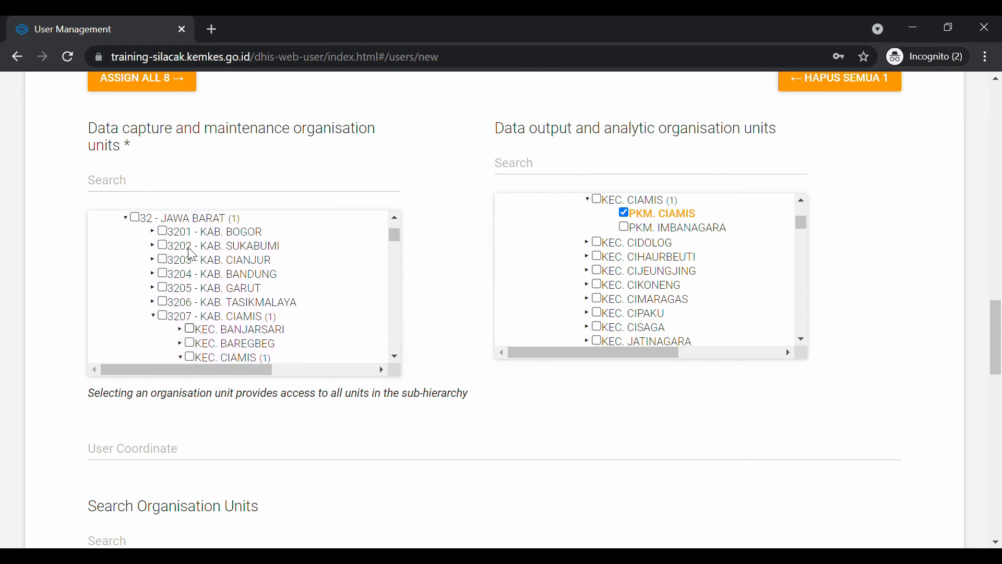
scroll(190, 255, "down", 3)
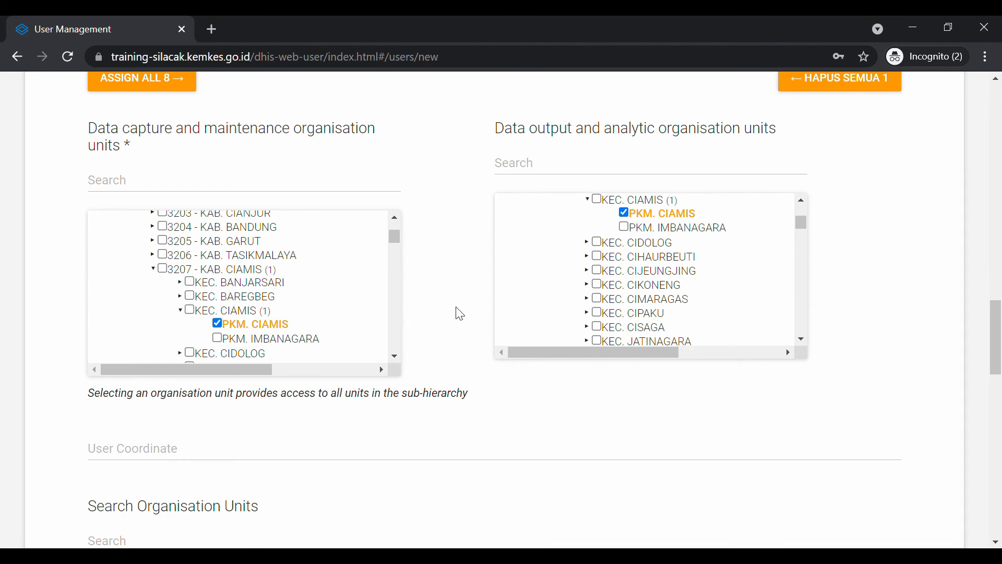
scroll(465, 314, "down", 7)
scroll(426, 343, "down", 2)
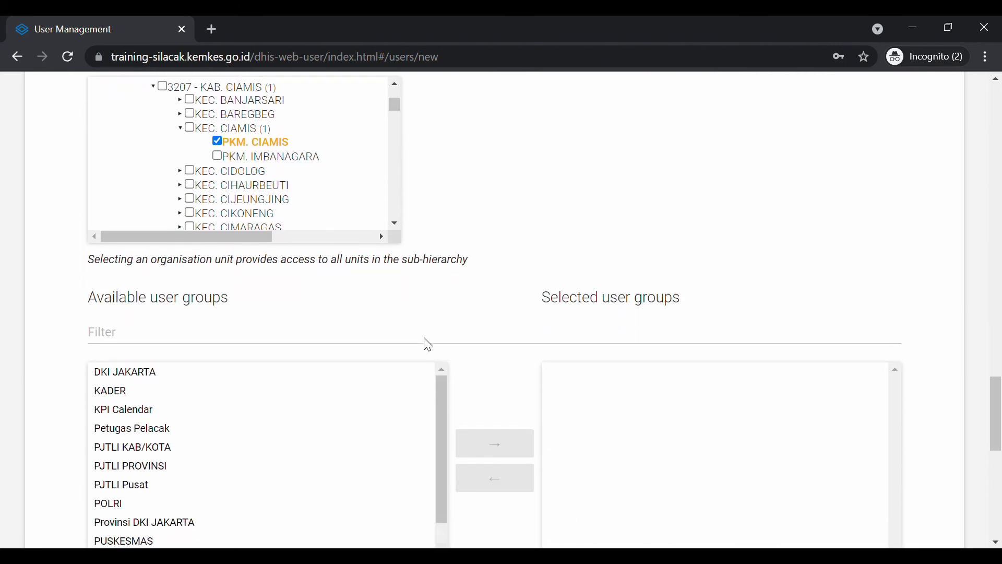
Filter user groups by 'petug' and add Petugas Pelacak to the selected groups
scroll(425, 343, "up", 1)
scroll(428, 345, "down", 2)
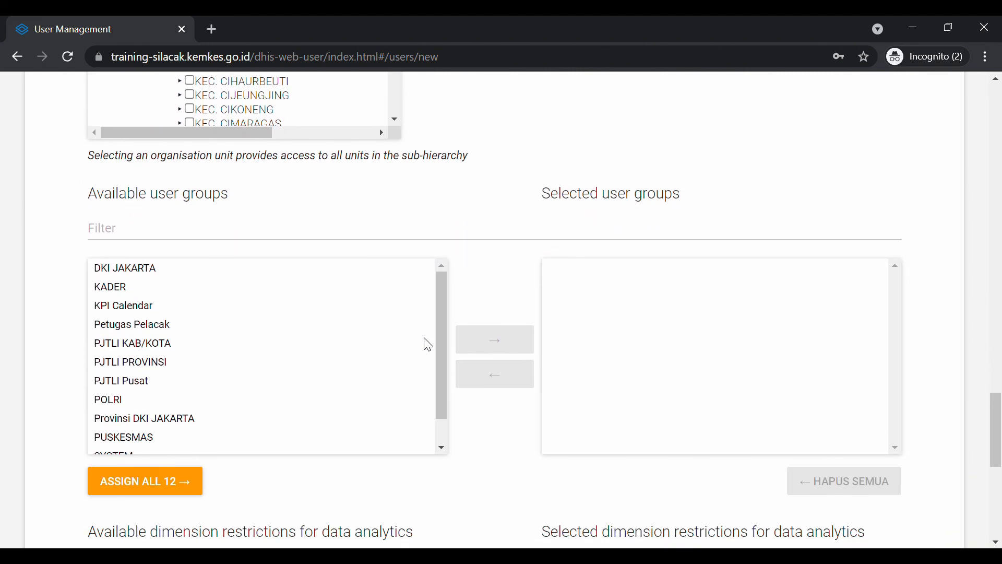
scroll(428, 345, "down", 1)
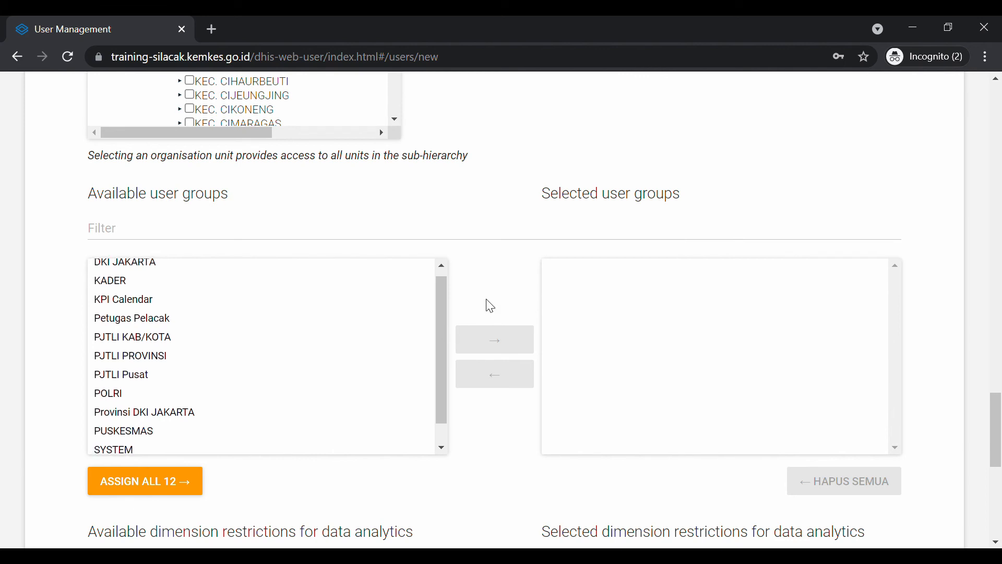
scroll(486, 300, "down", 1)
left_click(377, 203)
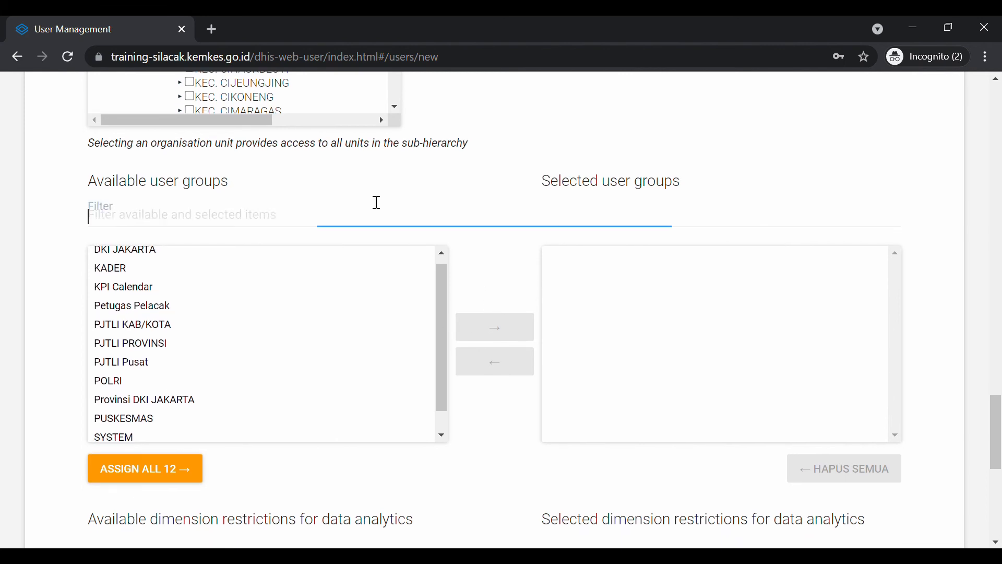
type("petug")
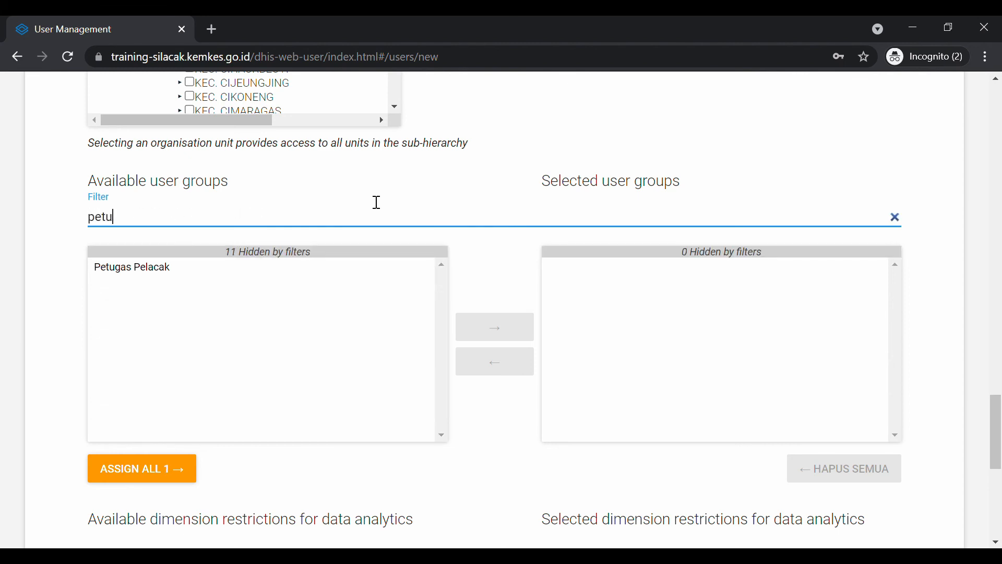
double_click(154, 267)
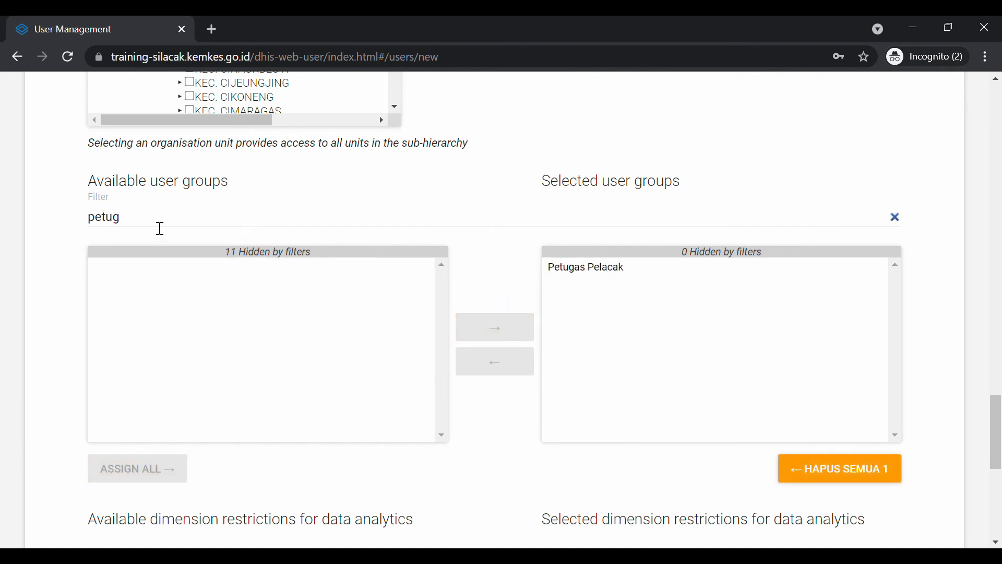
Try other filter terms ('v', 'jawa'), then clear the filter to list all groups again
left_click_drag(158, 224, 42, 215)
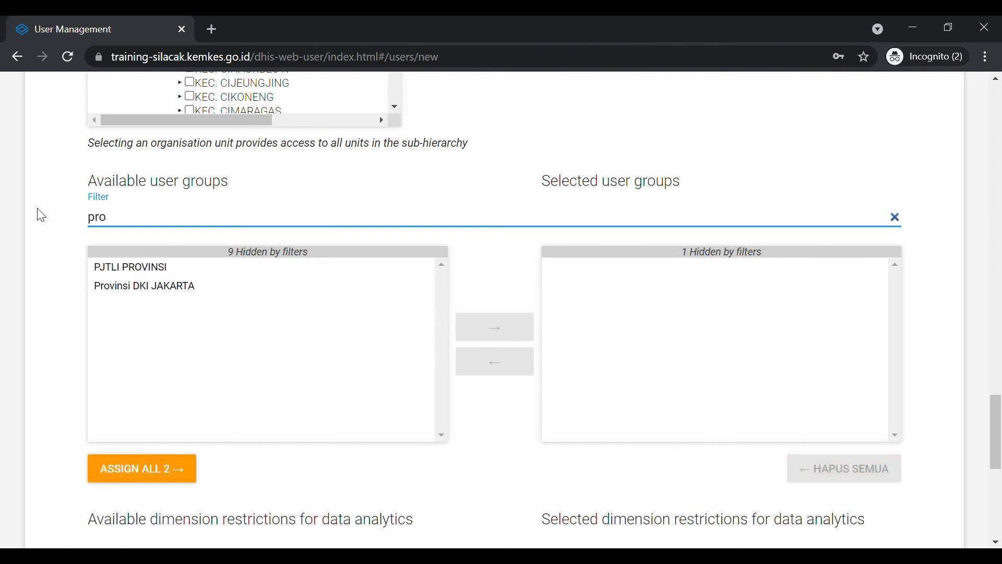
type("v")
key("BackSpace")
key("BackSpace")
key("BackSpace")
key("BackSpace")
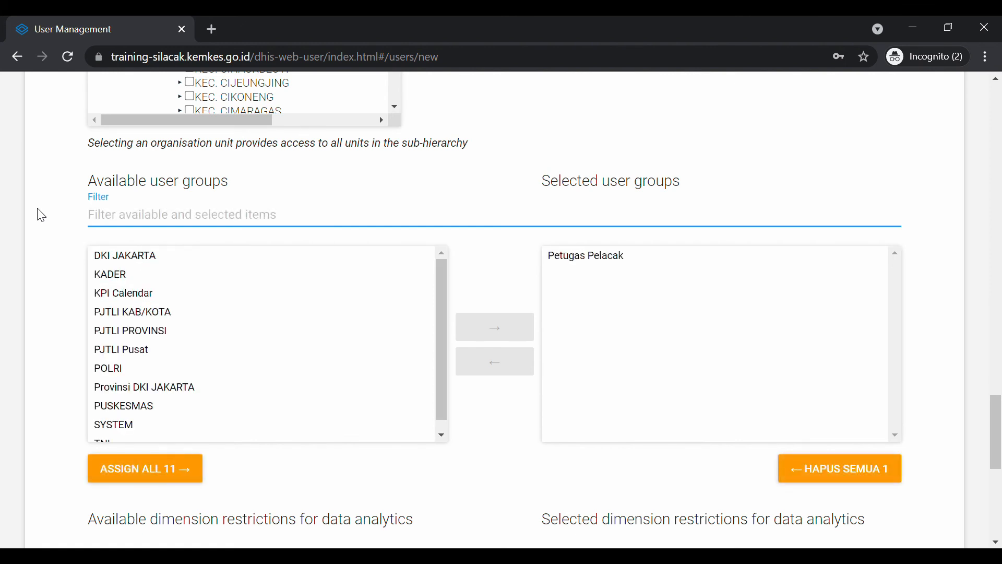
type("jawa")
key("BackSpace")
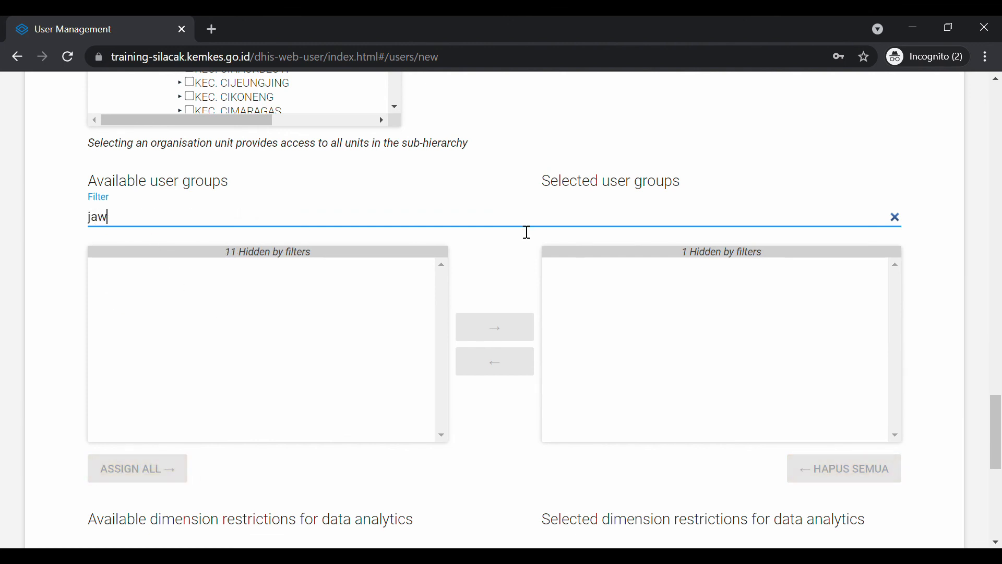
key("BackSpace")
key("BackSpace")
key("BackSpace")
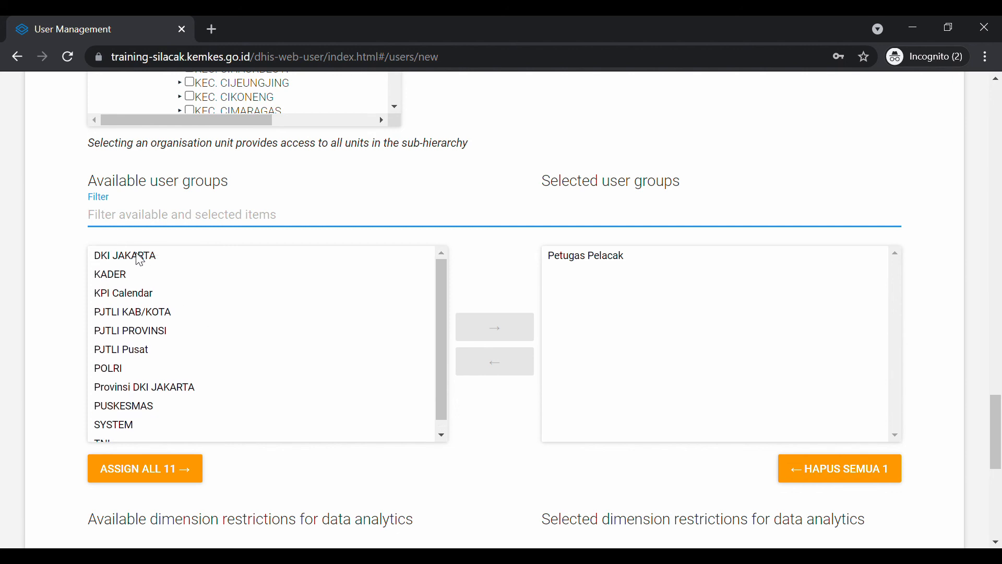
Add Provinsi DKI JAKARTA to the selected user groups
left_click(173, 387)
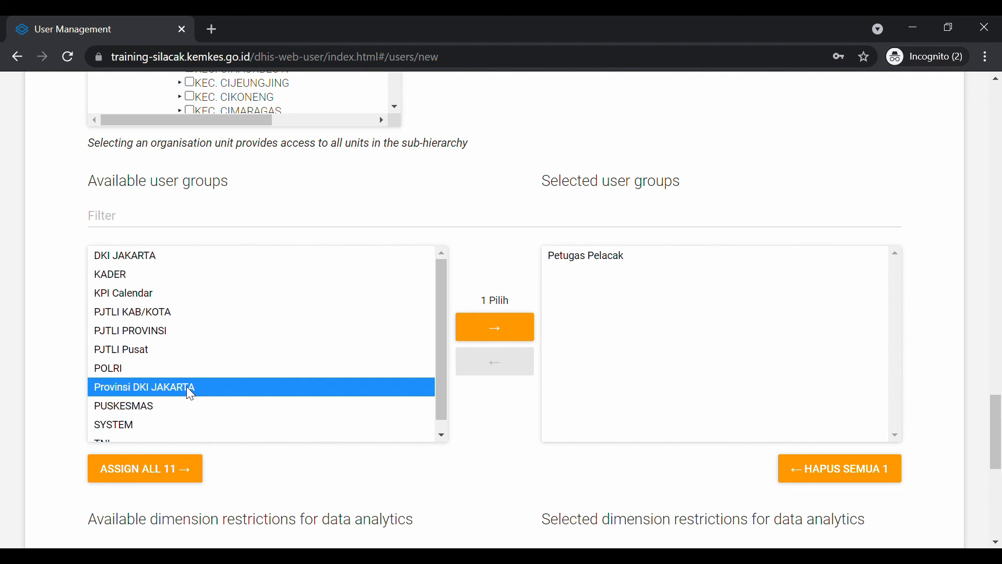
double_click(186, 386)
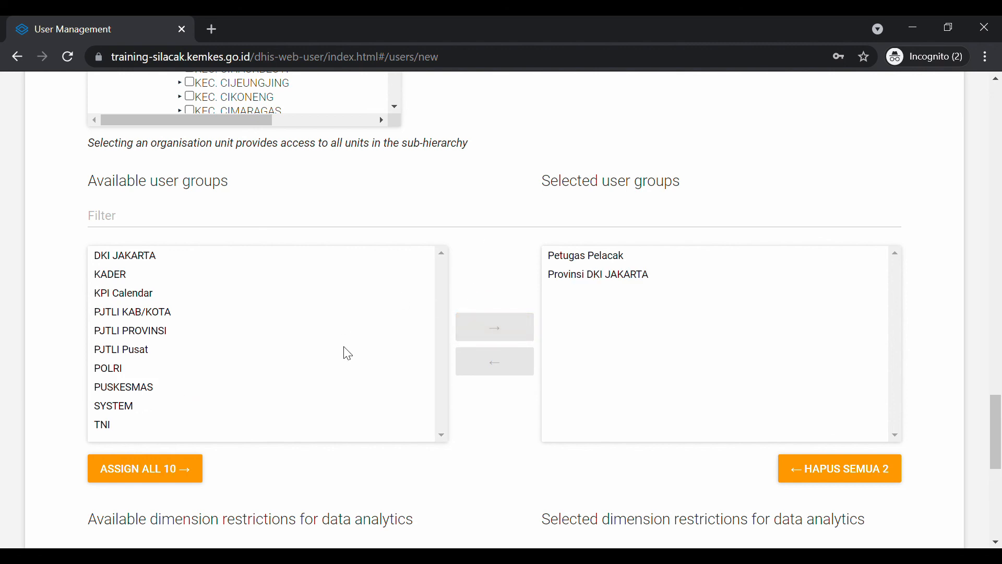
scroll(348, 354, "up", 1)
scroll(348, 354, "down", 2)
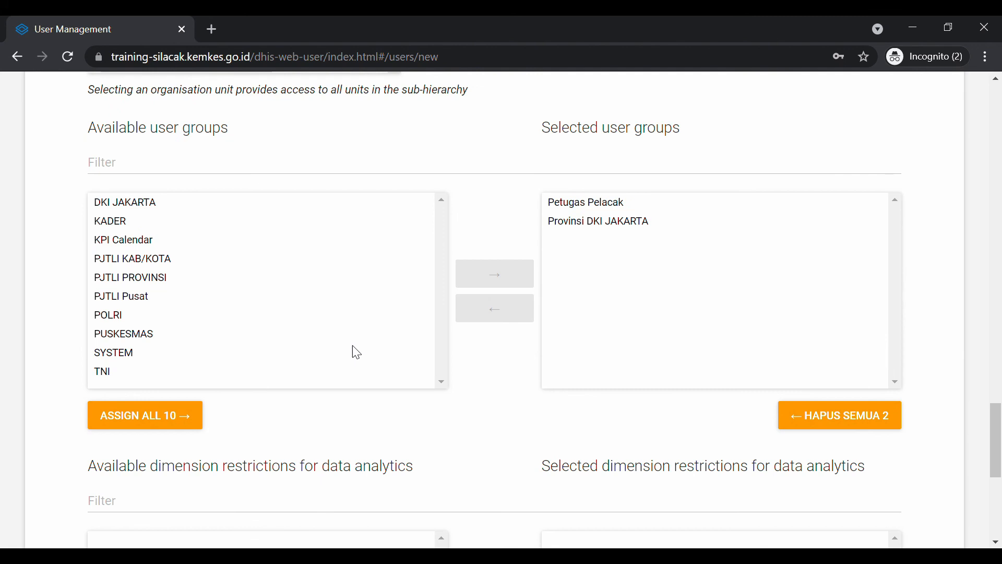
Briefly add and remove TNI and POLRI, leaving the selected groups unchanged, and scroll to Save
left_click(131, 225)
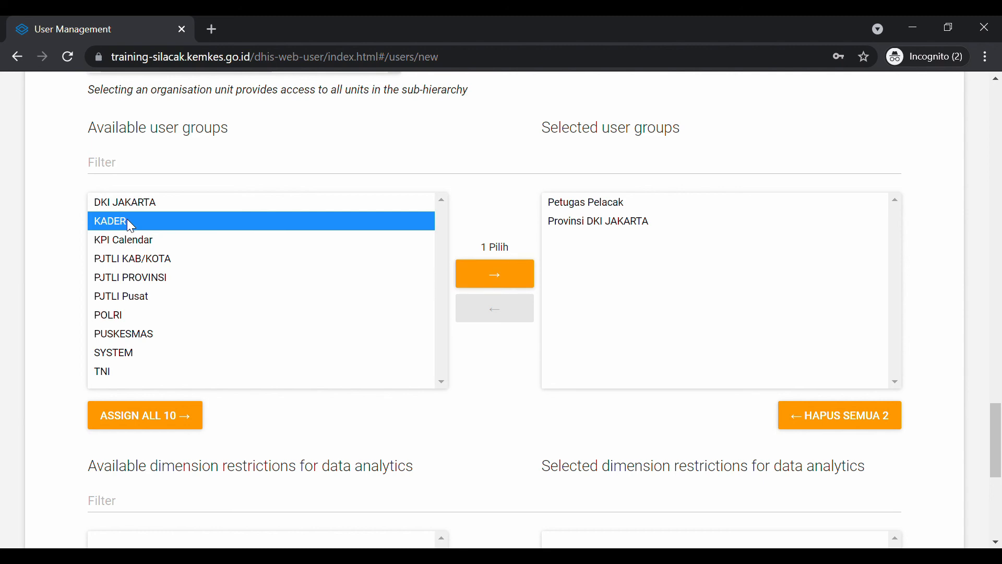
left_click(143, 373)
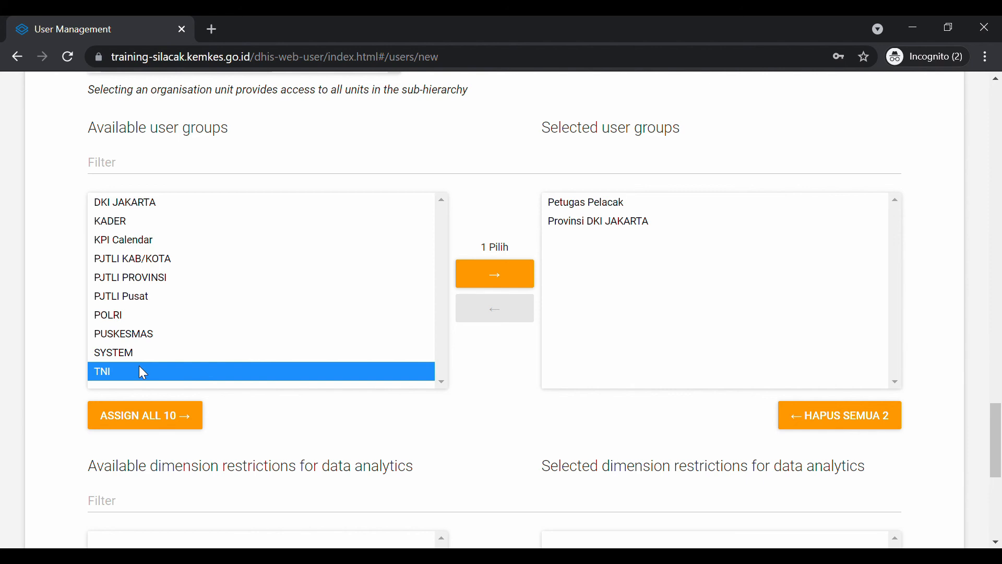
double_click(143, 373)
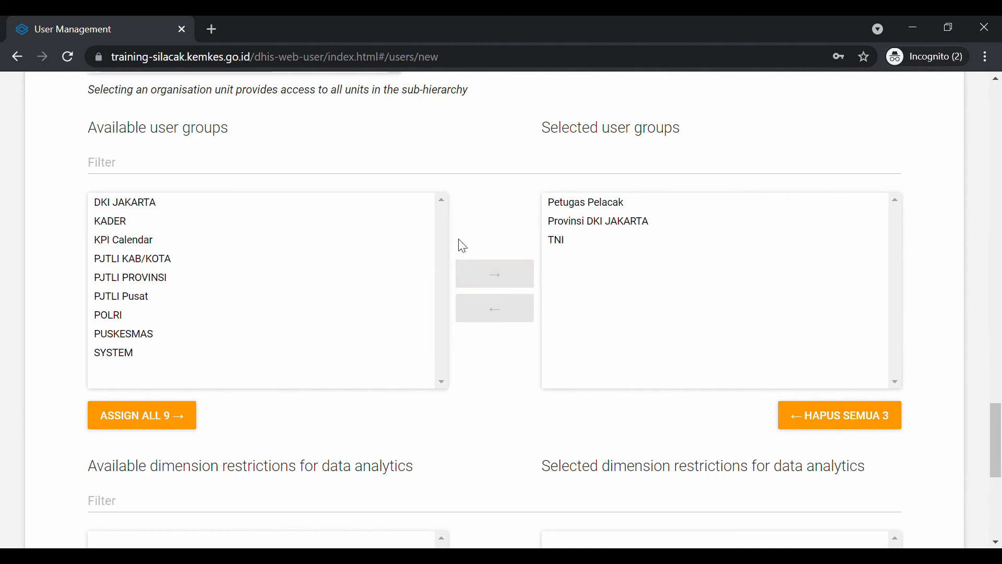
double_click(560, 241)
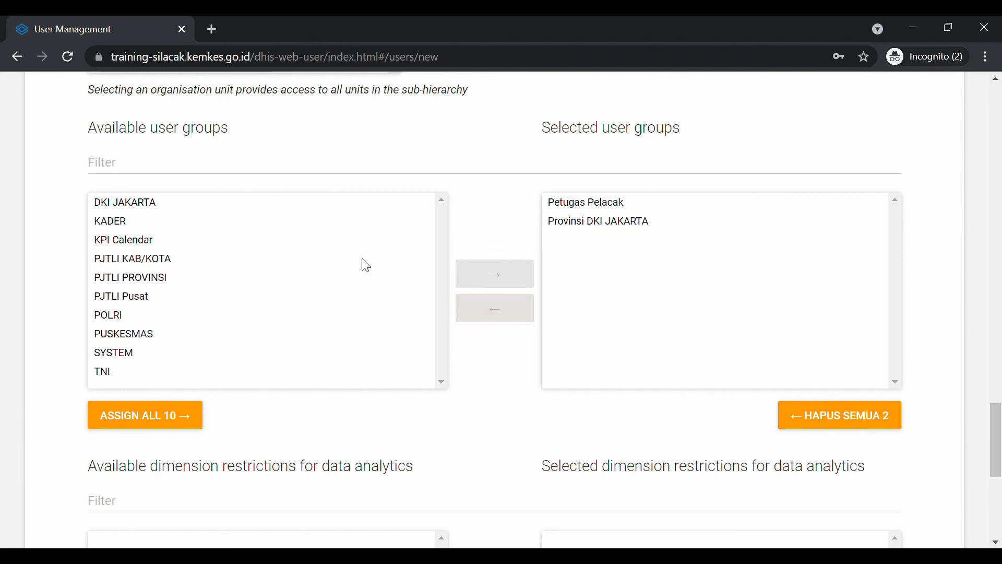
double_click(121, 316)
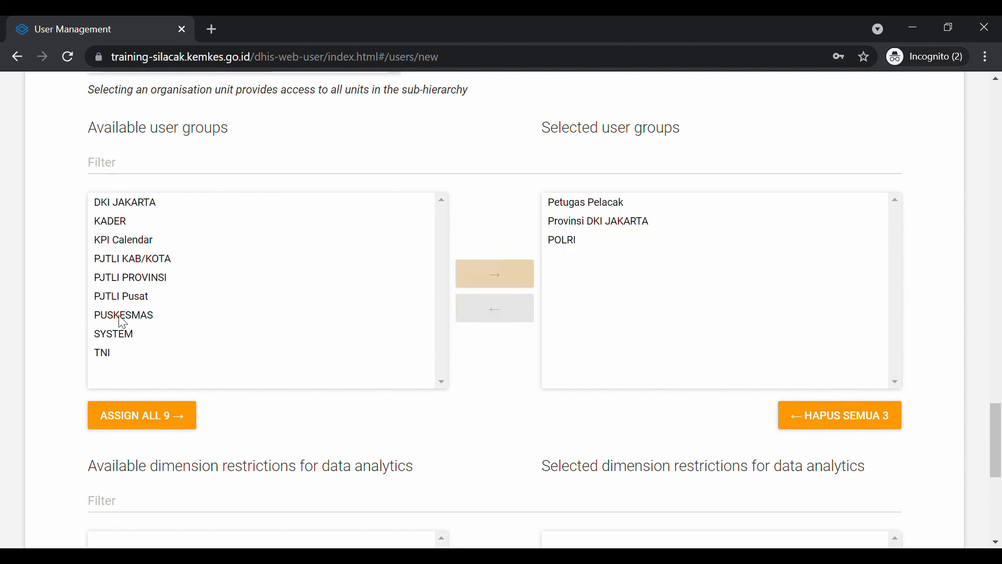
left_click(575, 240)
double_click(574, 241)
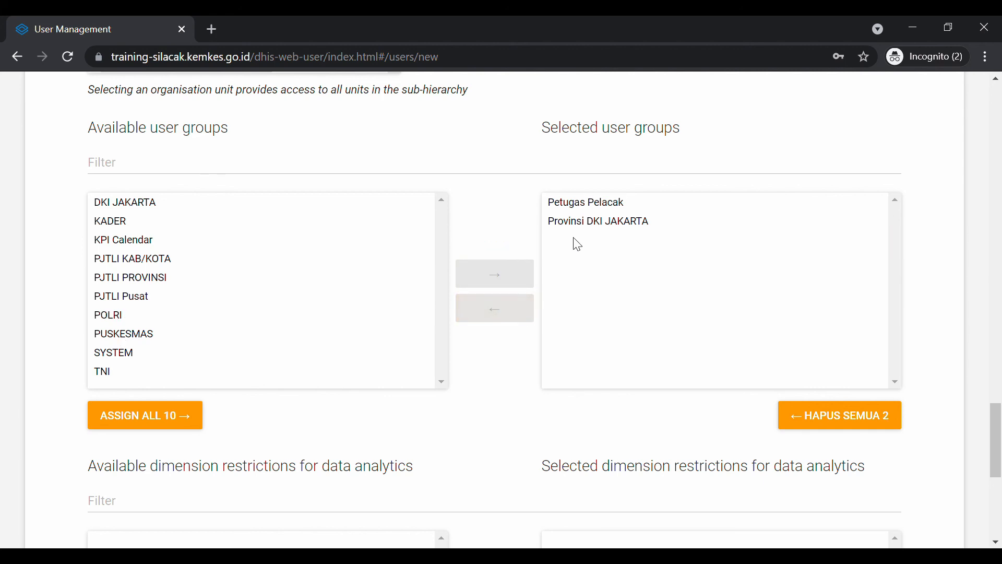
scroll(409, 440, "down", 1)
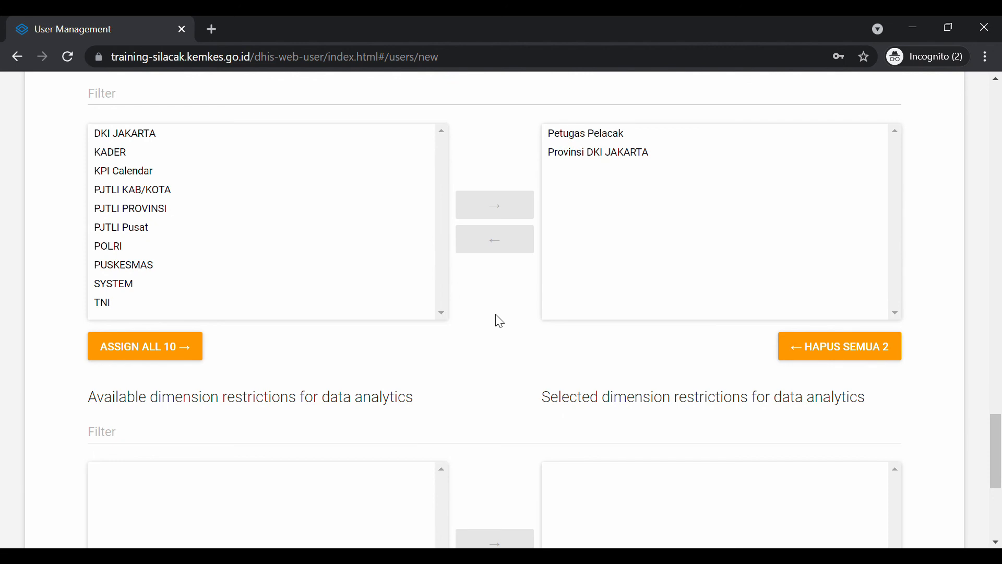
scroll(496, 320, "down", 5)
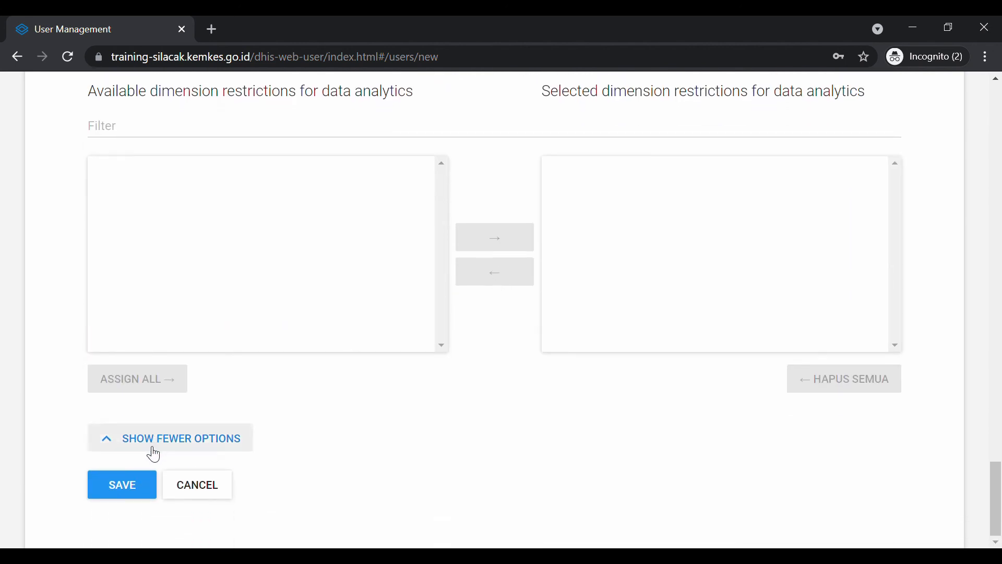
Save the new user and search the user list by the user's name to find the account
left_click(137, 481)
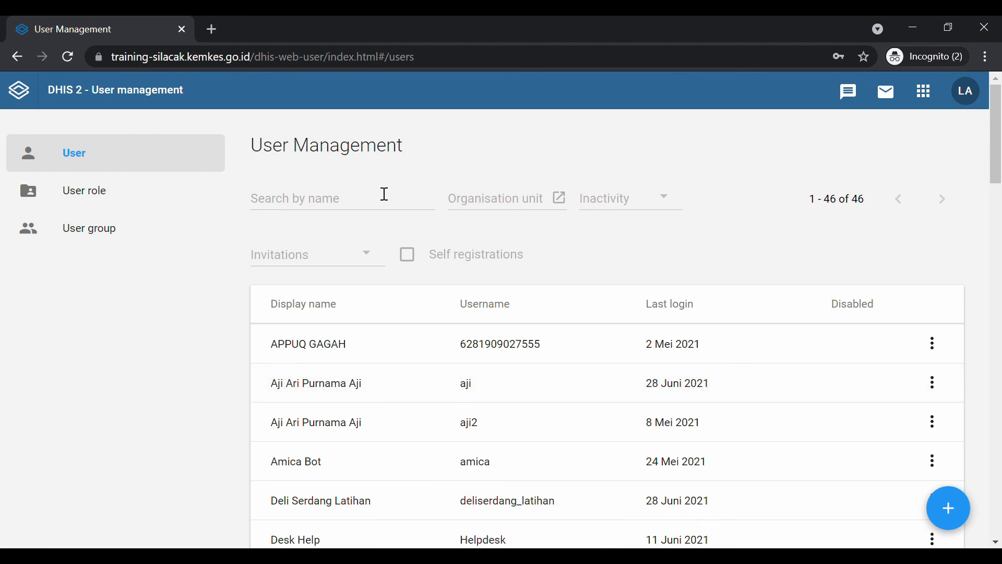
left_click(385, 194)
type("karina")
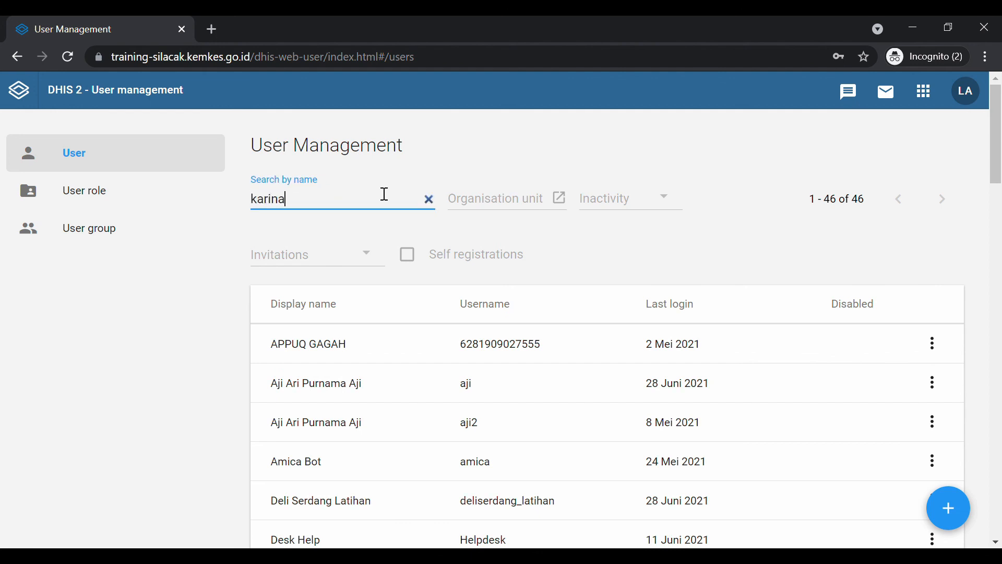
key("BackSpace")
key("BackSpace")
key("BackSpace")
key("BackSpace")
key("BackSpace")
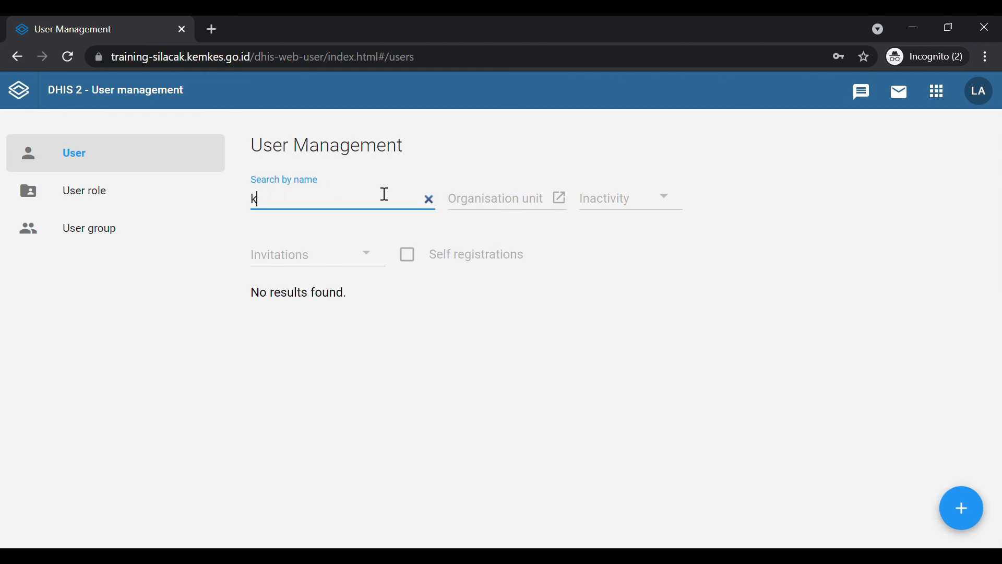
type("ar")
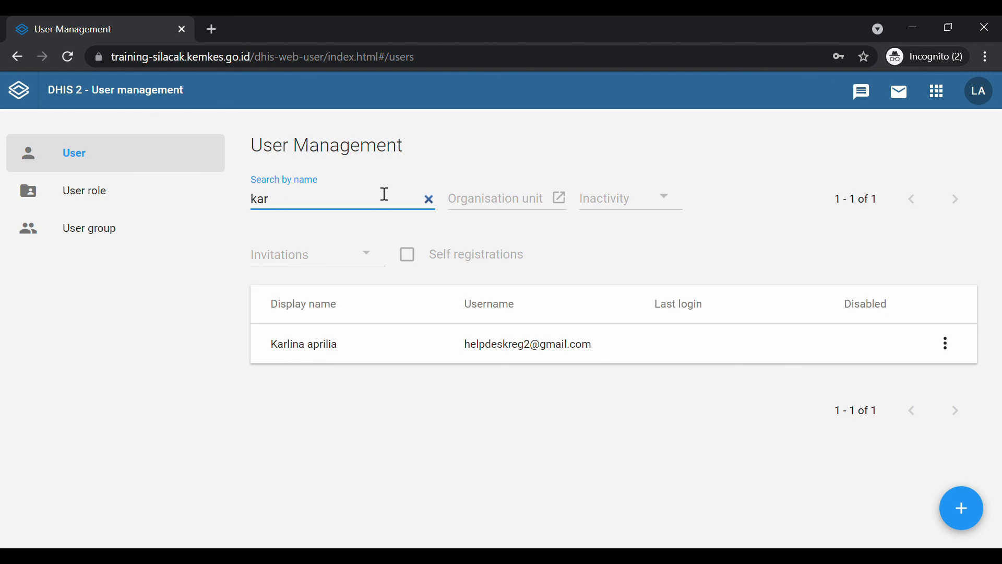